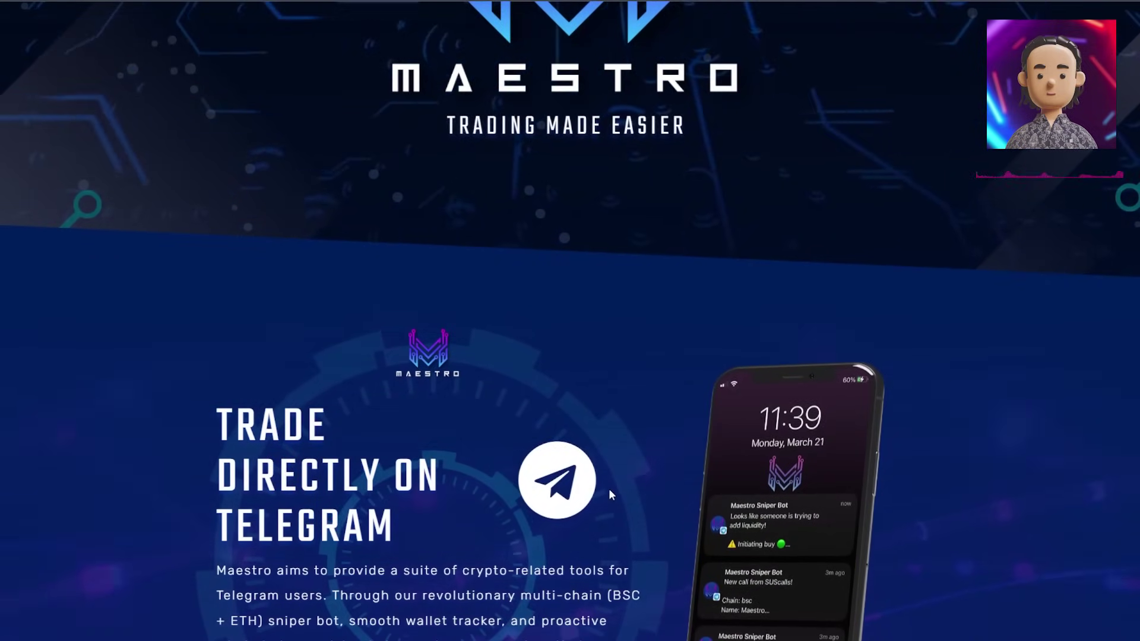
Step: Scroll the Maestro homepage down to the Telegram section's Sniper Tutorial and Sniper Manual links
scroll(609, 488, "down", 2)
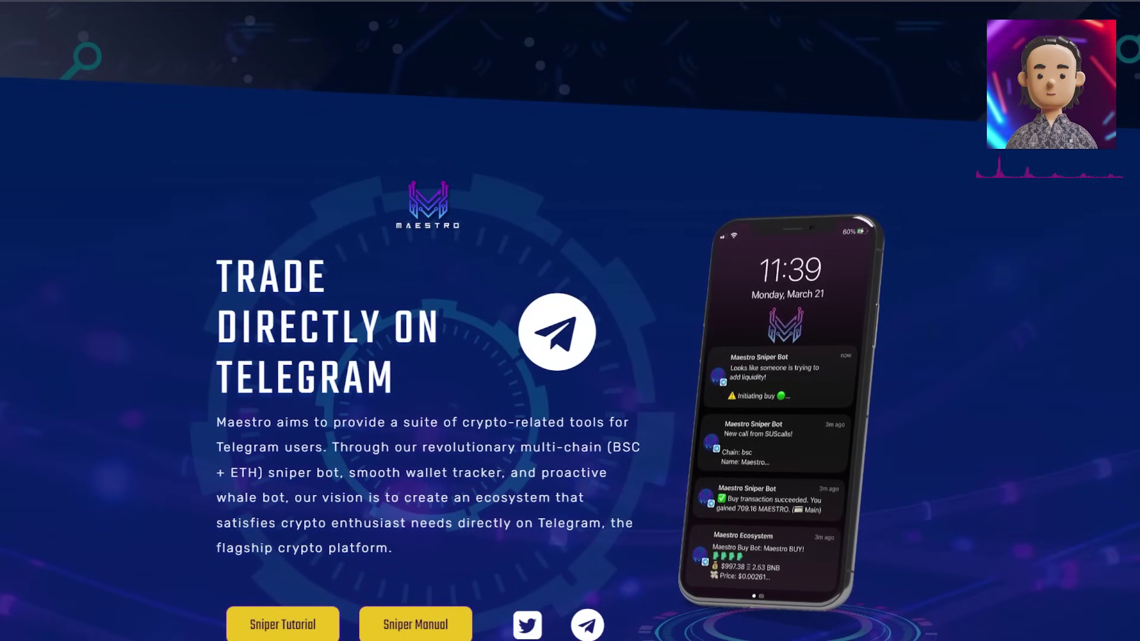
scroll(754, 453, "down", 1)
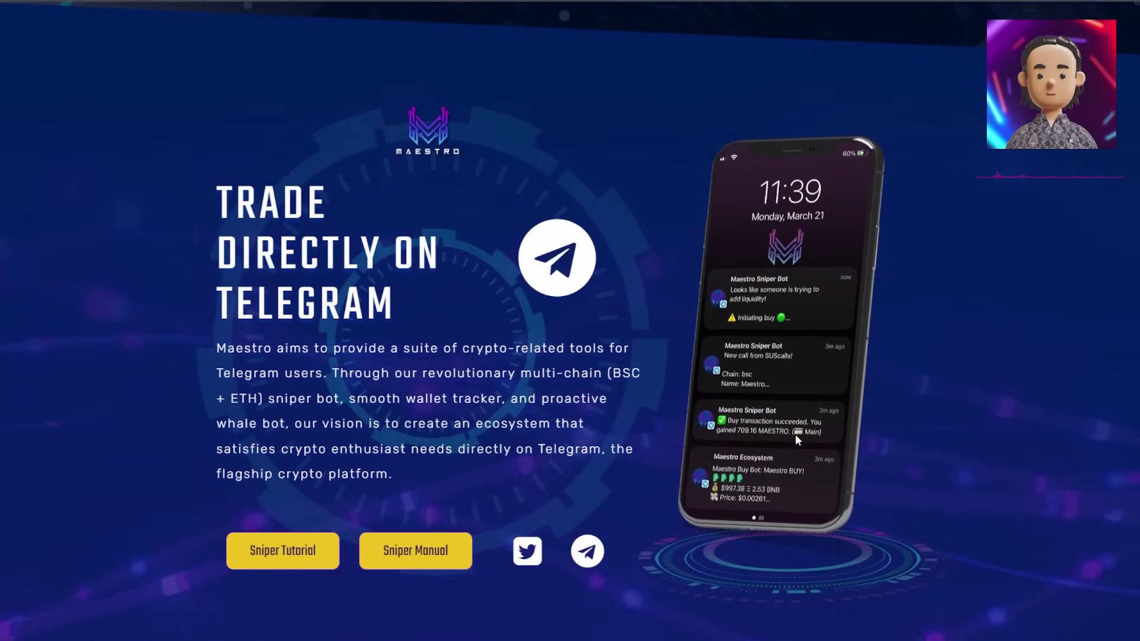
scroll(795, 433, "down", 1)
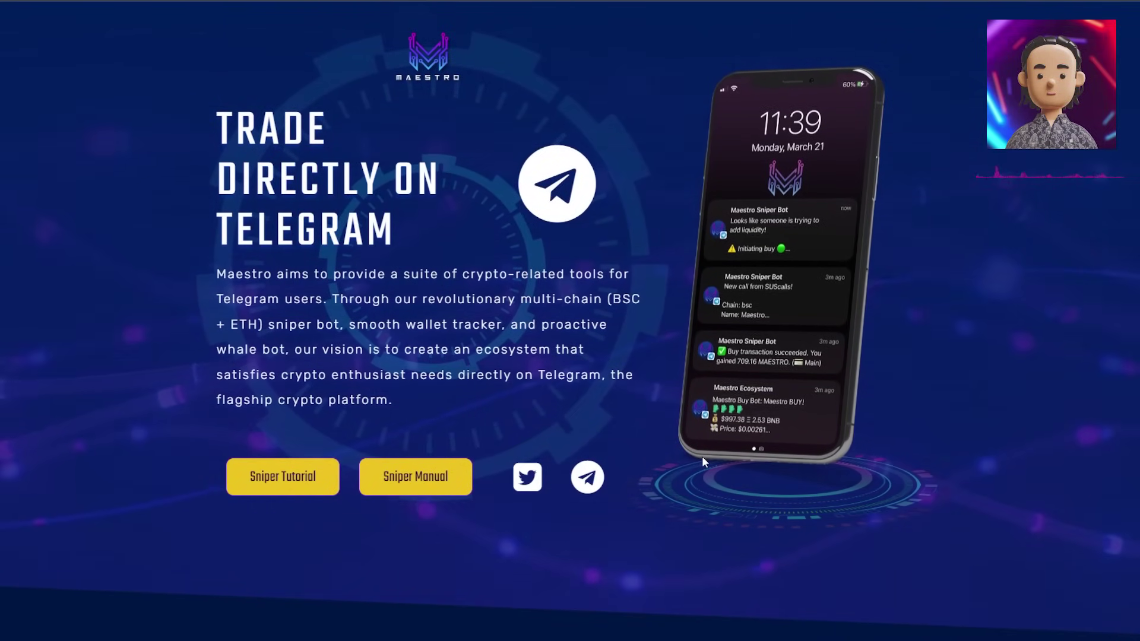
scroll(714, 457, "down", 2)
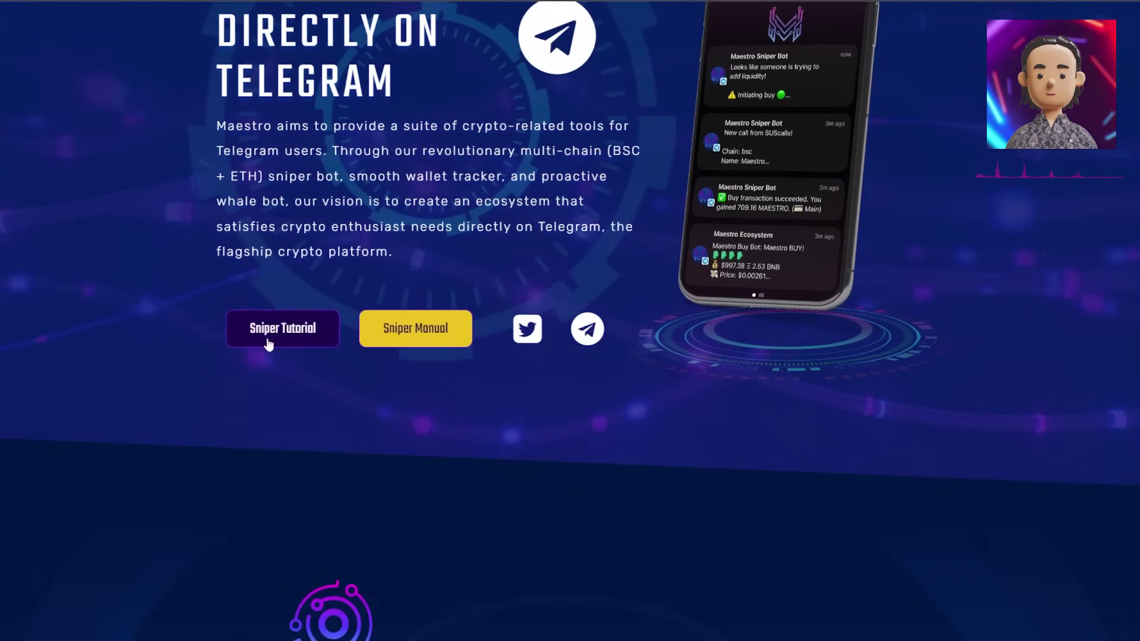
Step: Scroll through the Maestro Sniper Bot feature list down to its Sniper Bot setup button
scroll(506, 460, "down", 8)
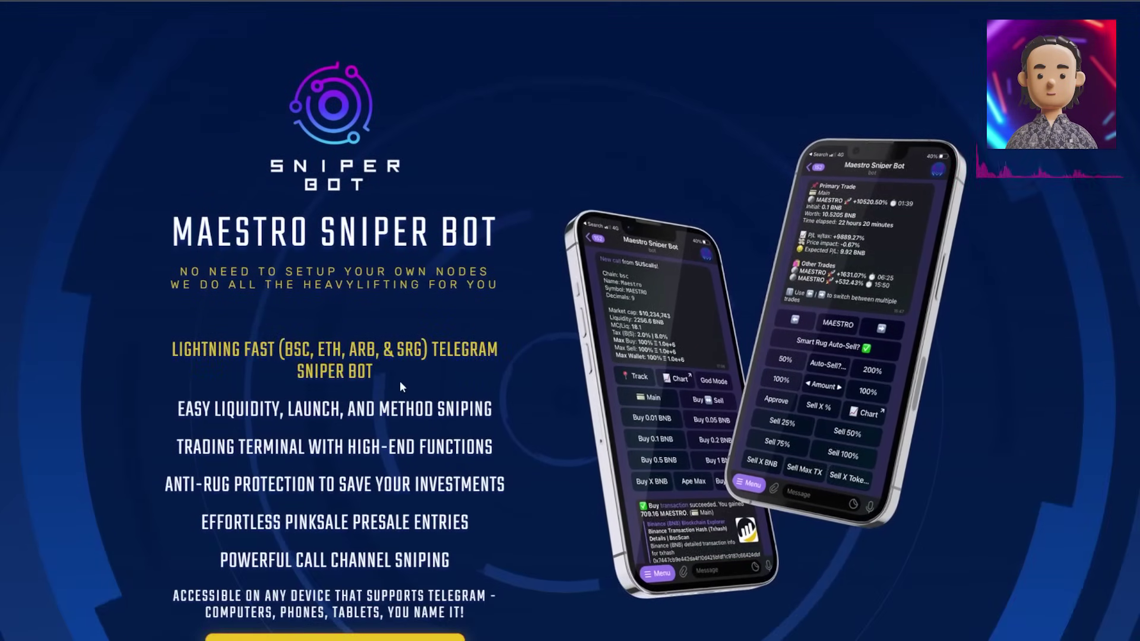
scroll(396, 386, "down", 1)
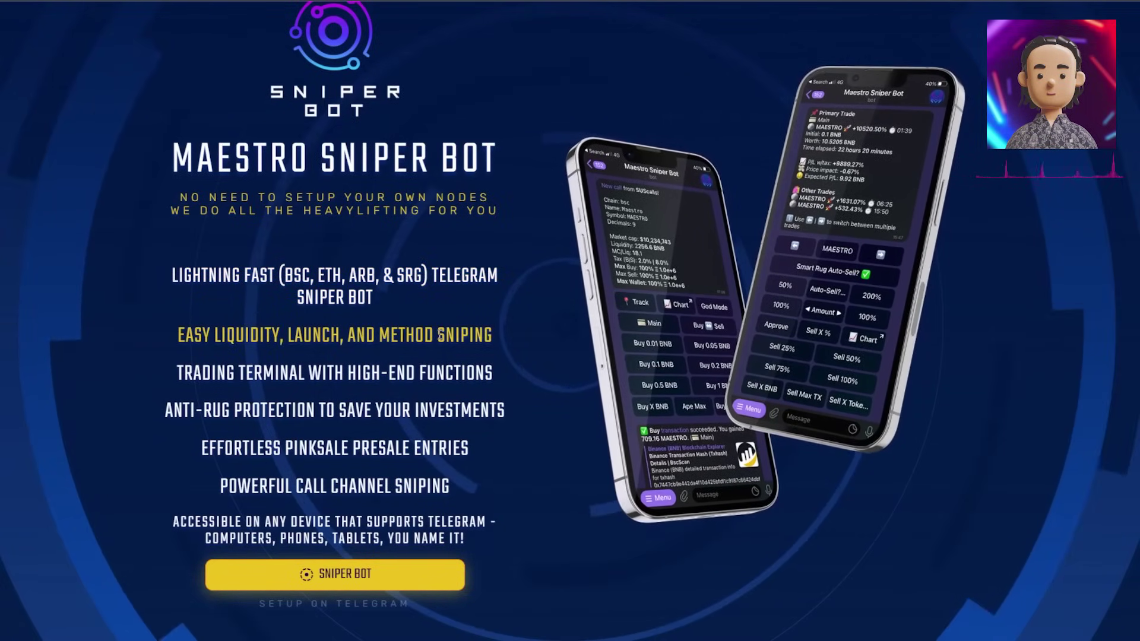
scroll(454, 357, "up", 10)
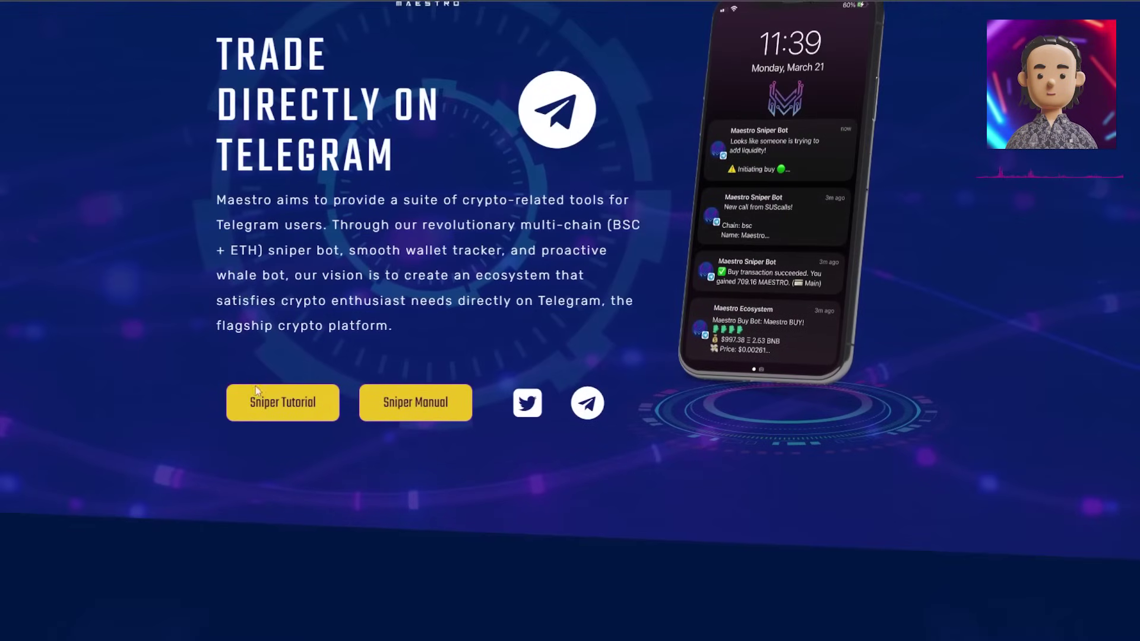
scroll(302, 399, "down", 8)
scroll(342, 422, "down", 2)
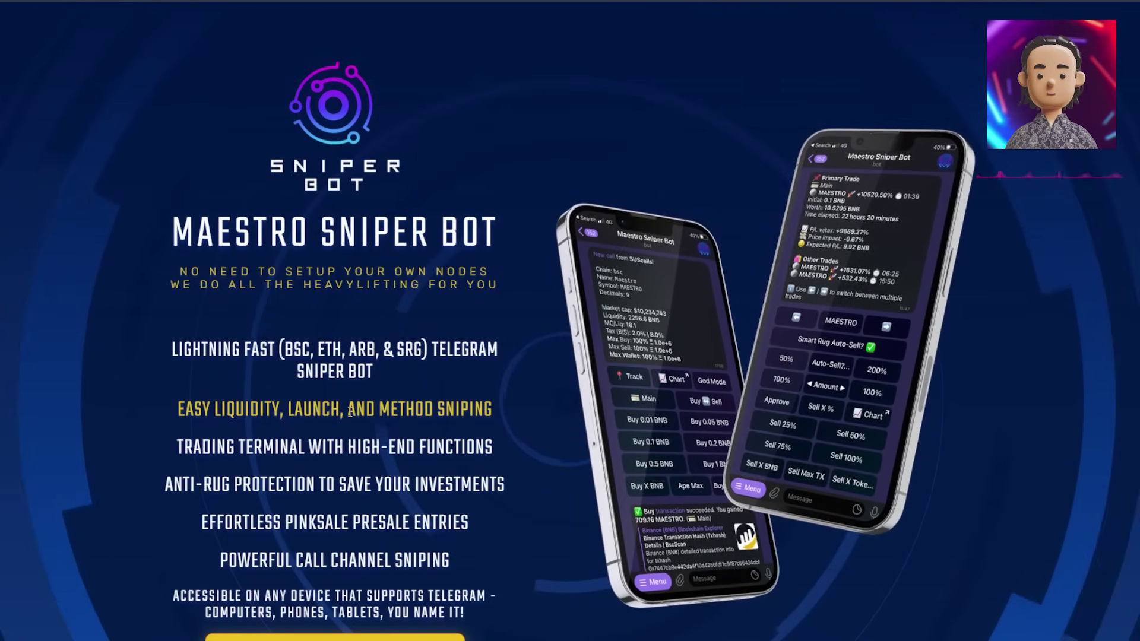
scroll(350, 411, "down", 2)
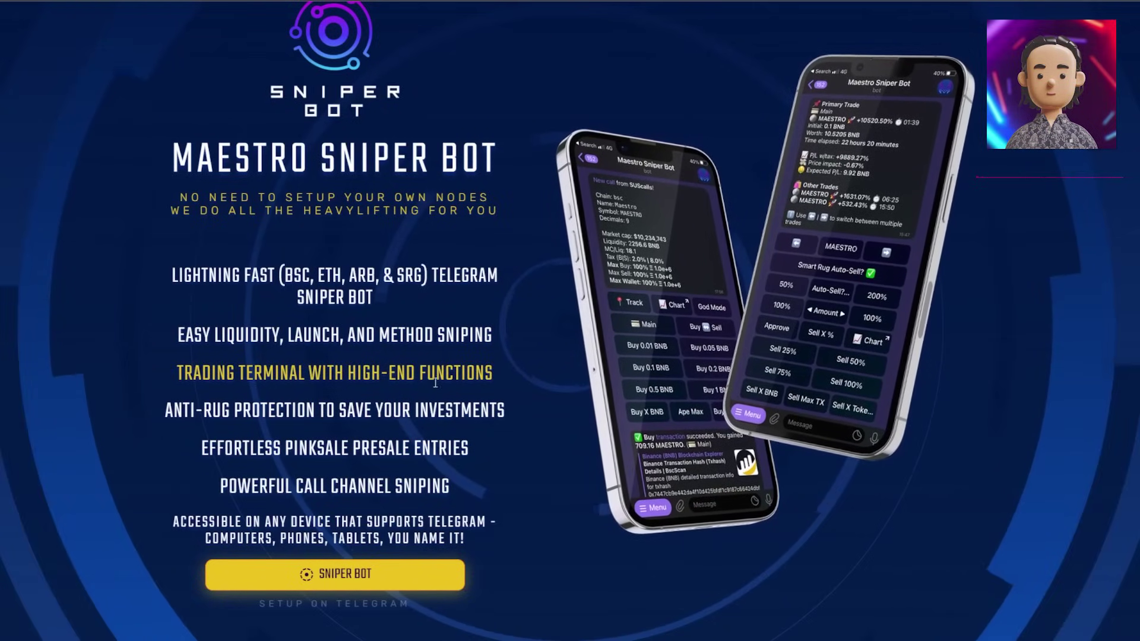
scroll(387, 379, "down", 1)
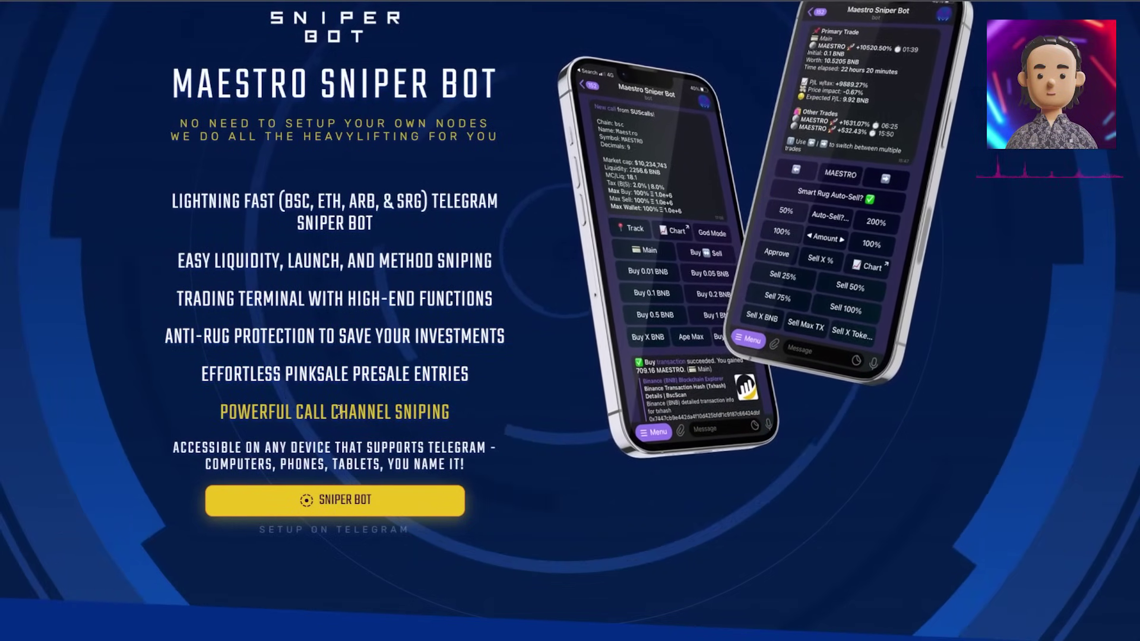
scroll(547, 376, "up", 7)
scroll(462, 410, "down", 4)
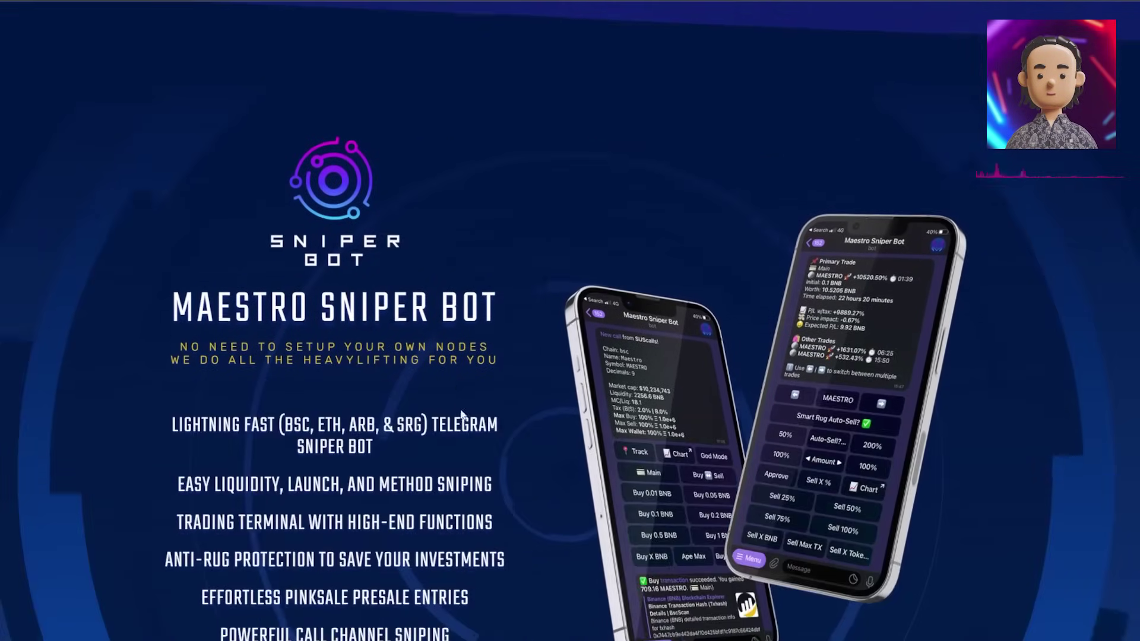
scroll(462, 410, "down", 5)
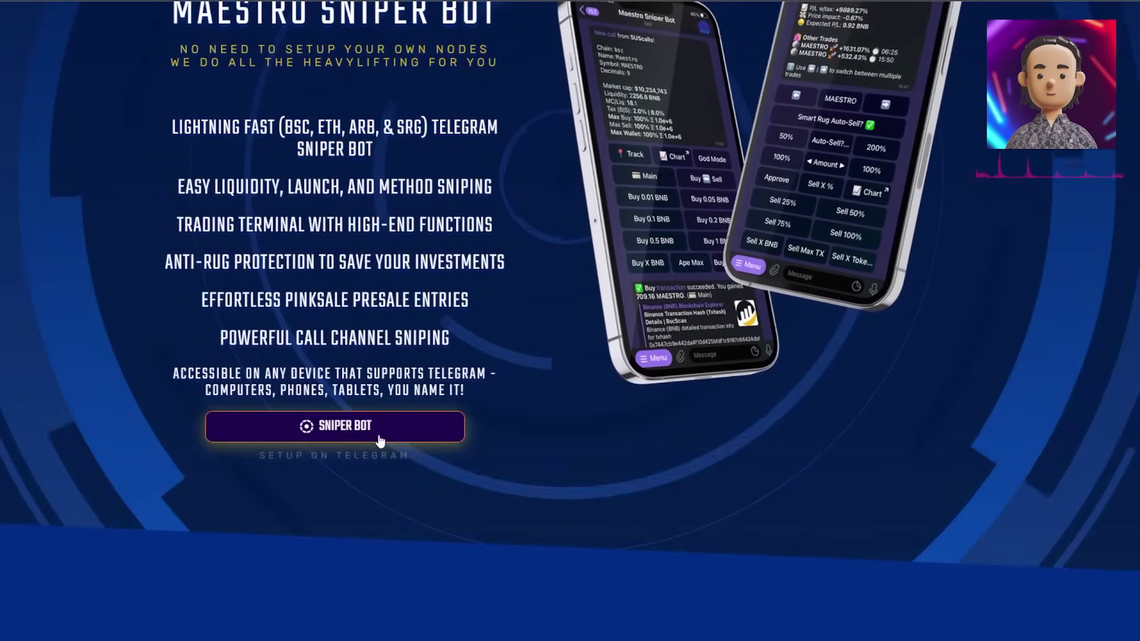
scroll(356, 356, "down", 3)
scroll(346, 280, "down", 3)
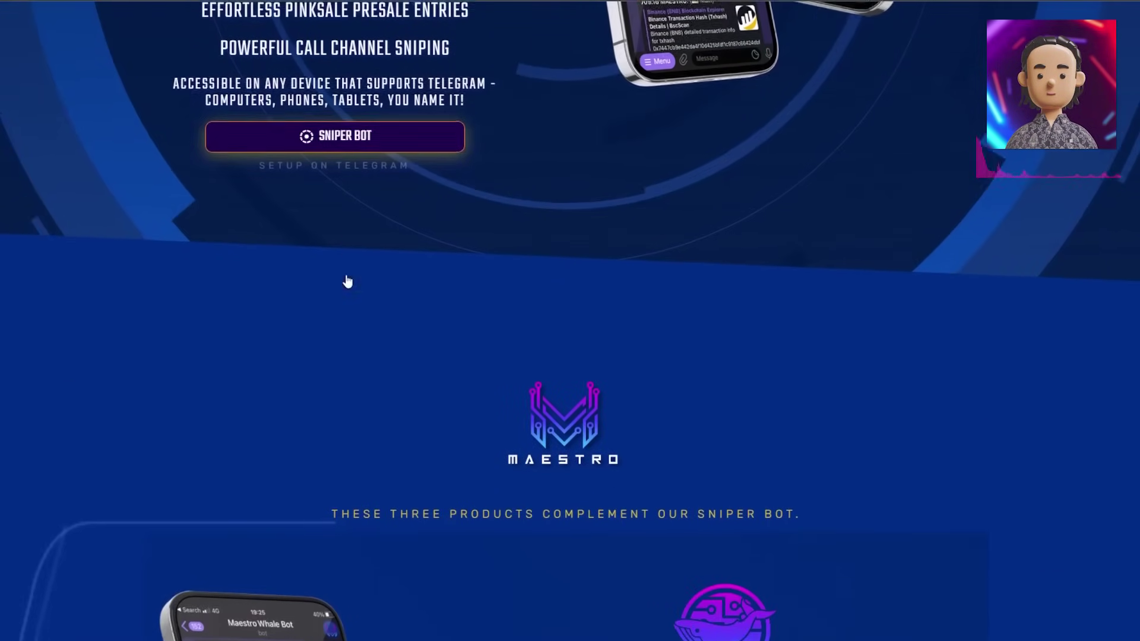
scroll(356, 285, "down", 4)
scroll(407, 288, "down", 4)
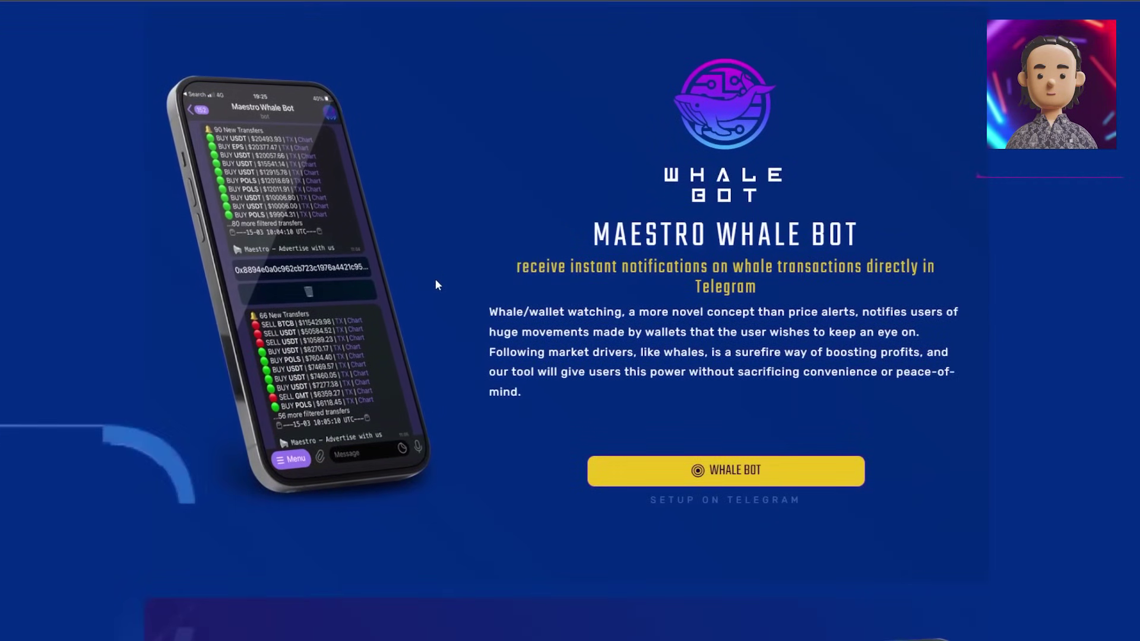
scroll(657, 269, "down", 1)
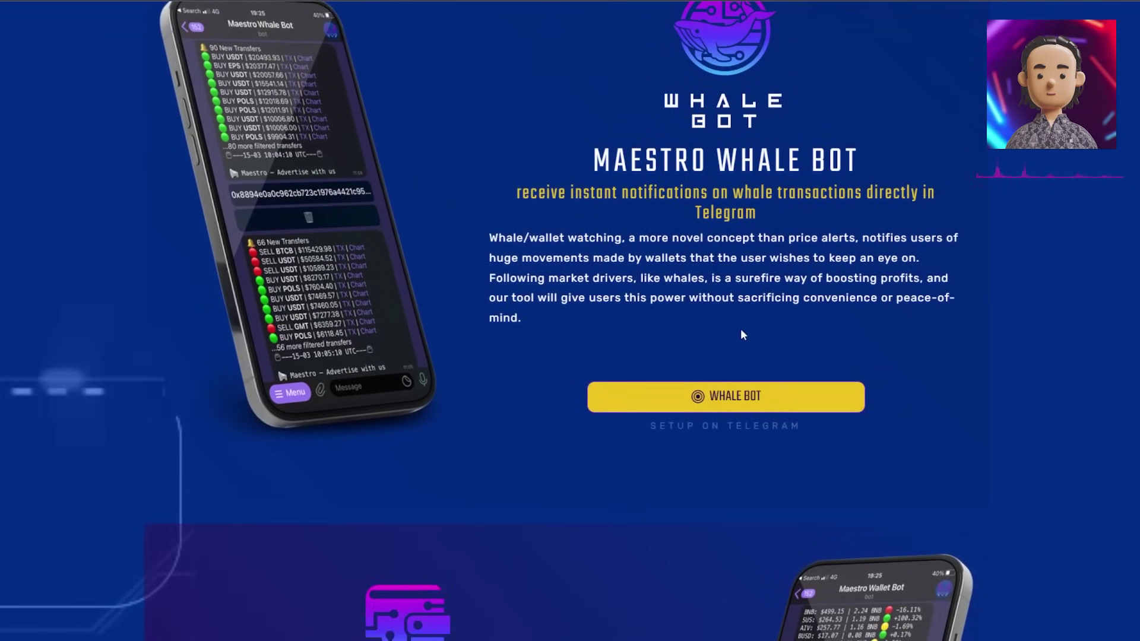
scroll(624, 331, "up", 2)
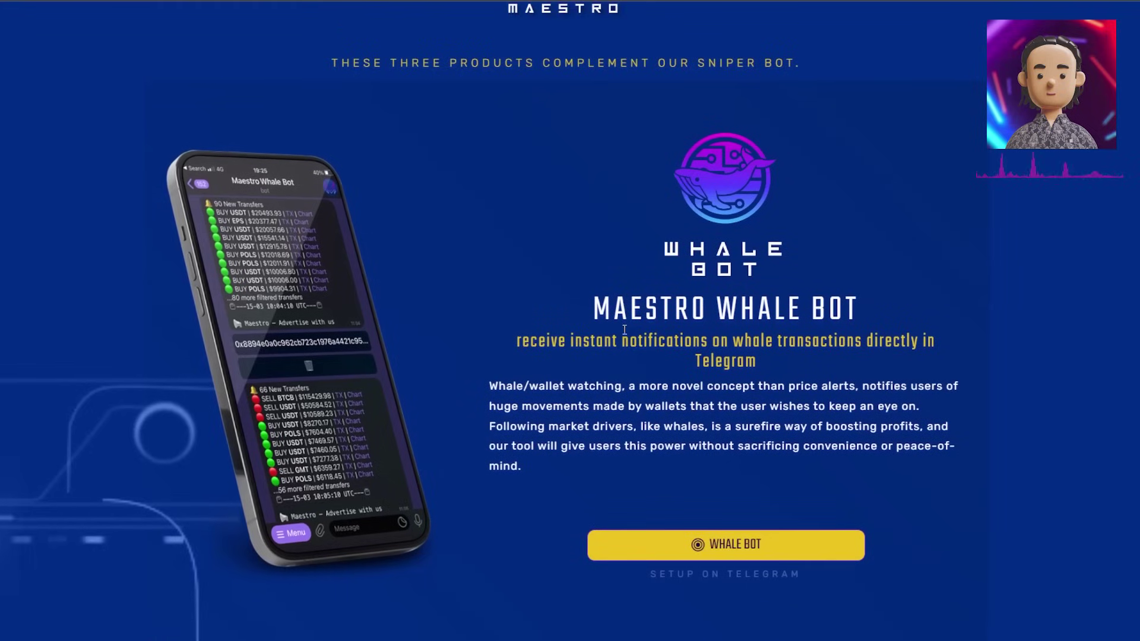
left_click_drag(625, 335, 795, 366)
left_click(796, 362)
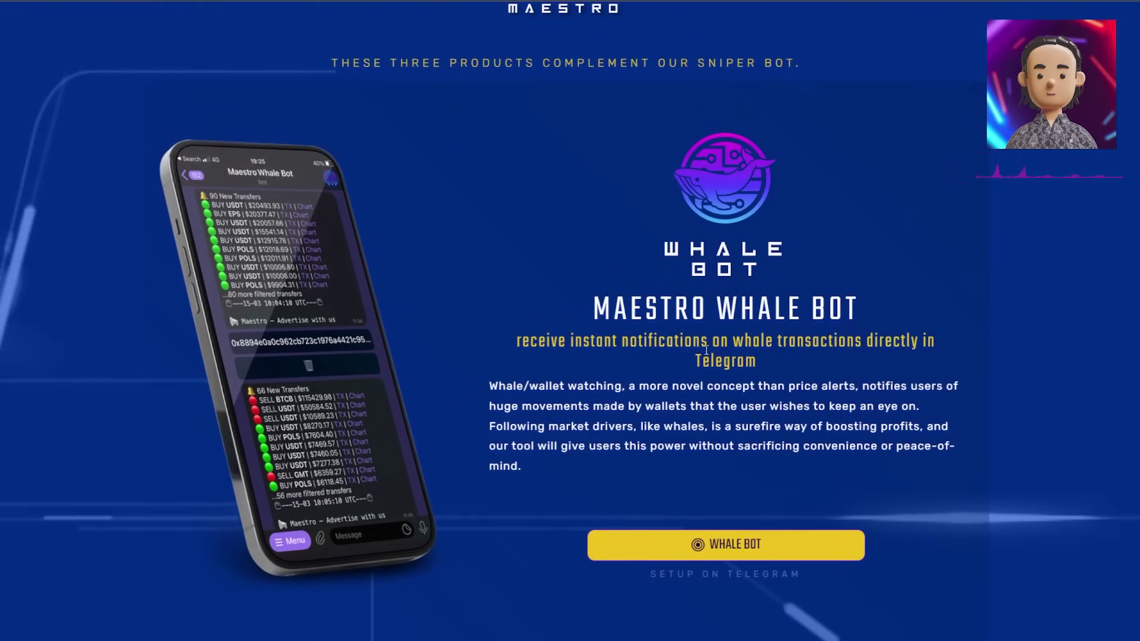
scroll(451, 331, "down", 7)
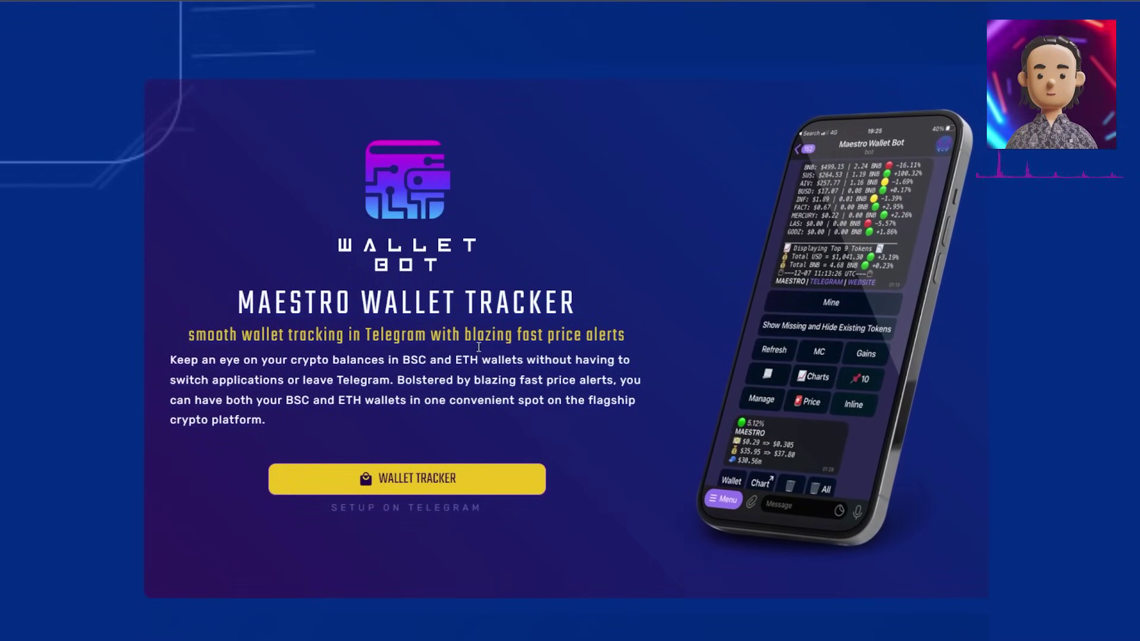
left_click_drag(469, 337, 629, 334)
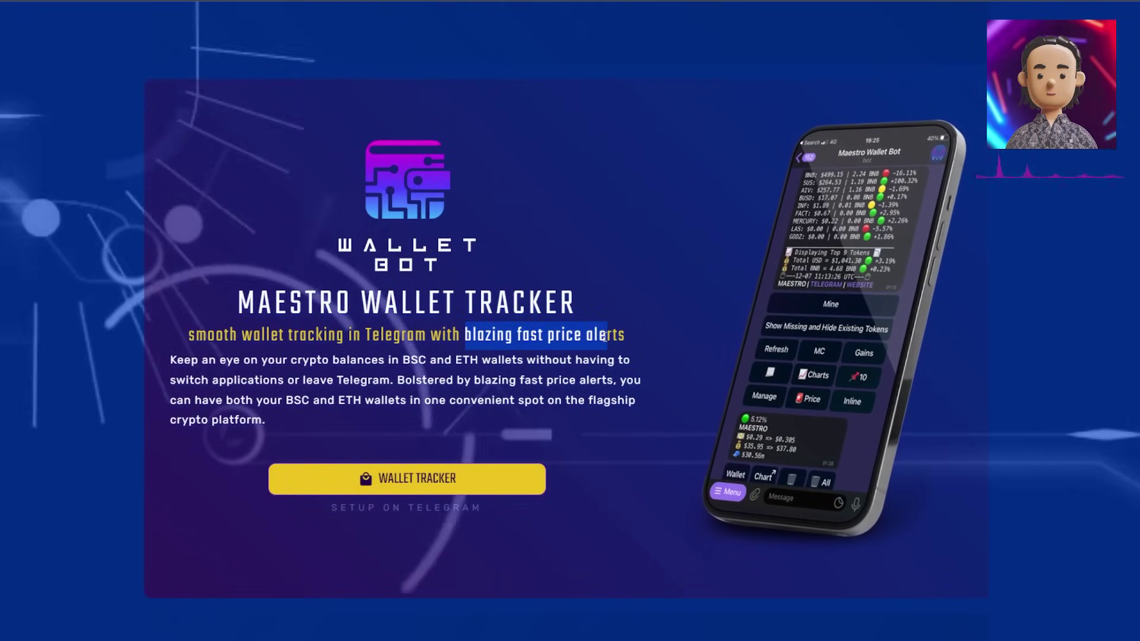
left_click(637, 321)
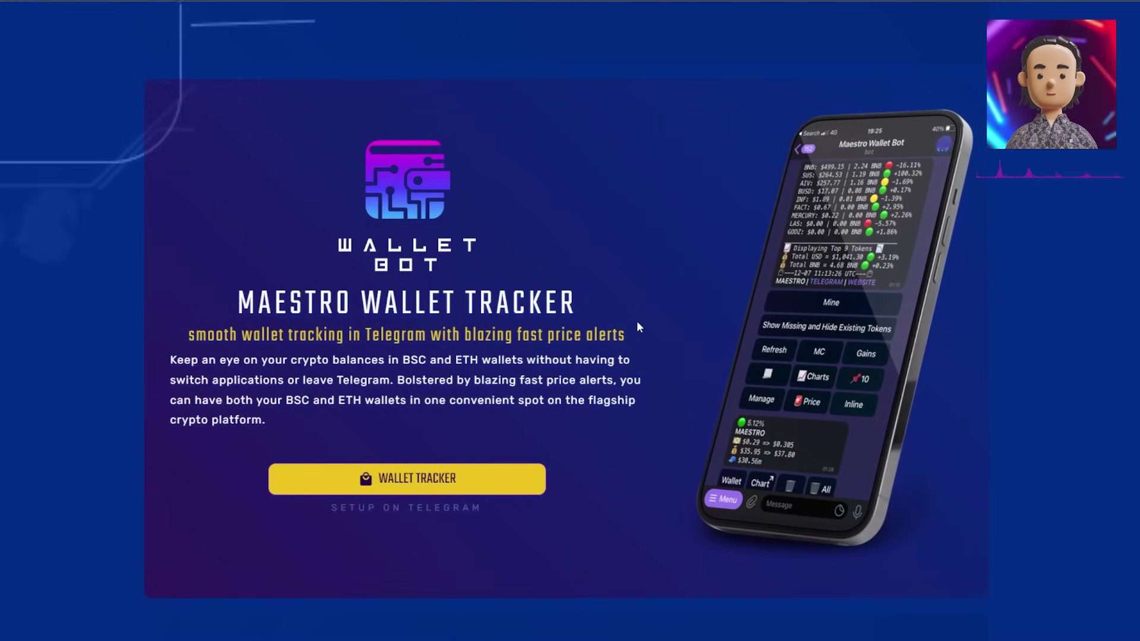
scroll(639, 326, "down", 6)
scroll(638, 327, "down", 3)
scroll(662, 368, "down", 14)
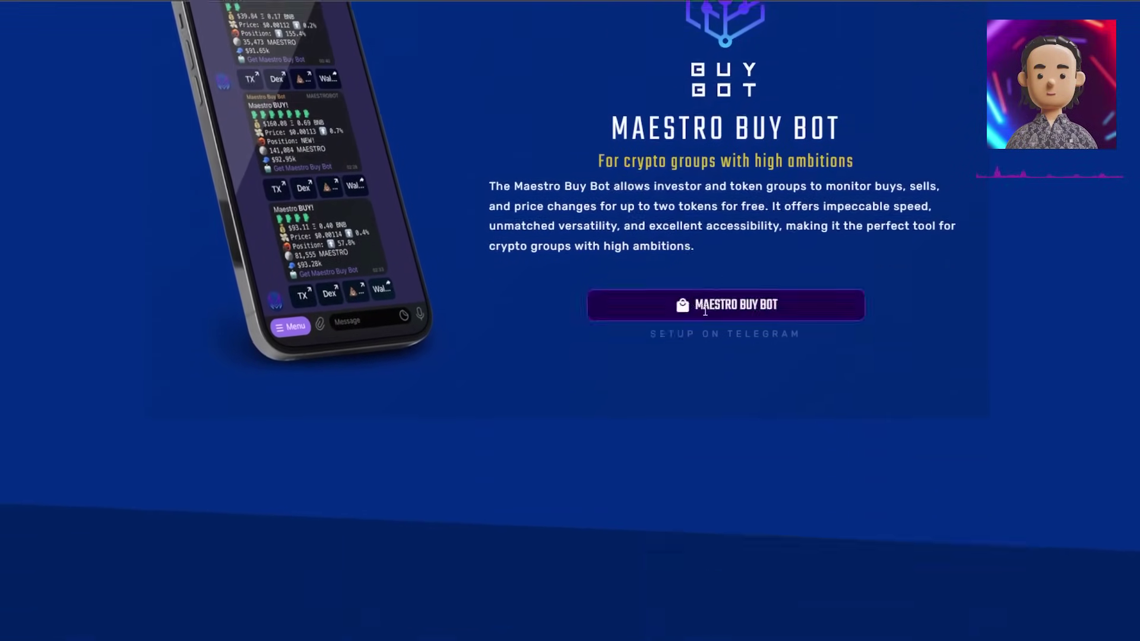
scroll(672, 201, "down", 3)
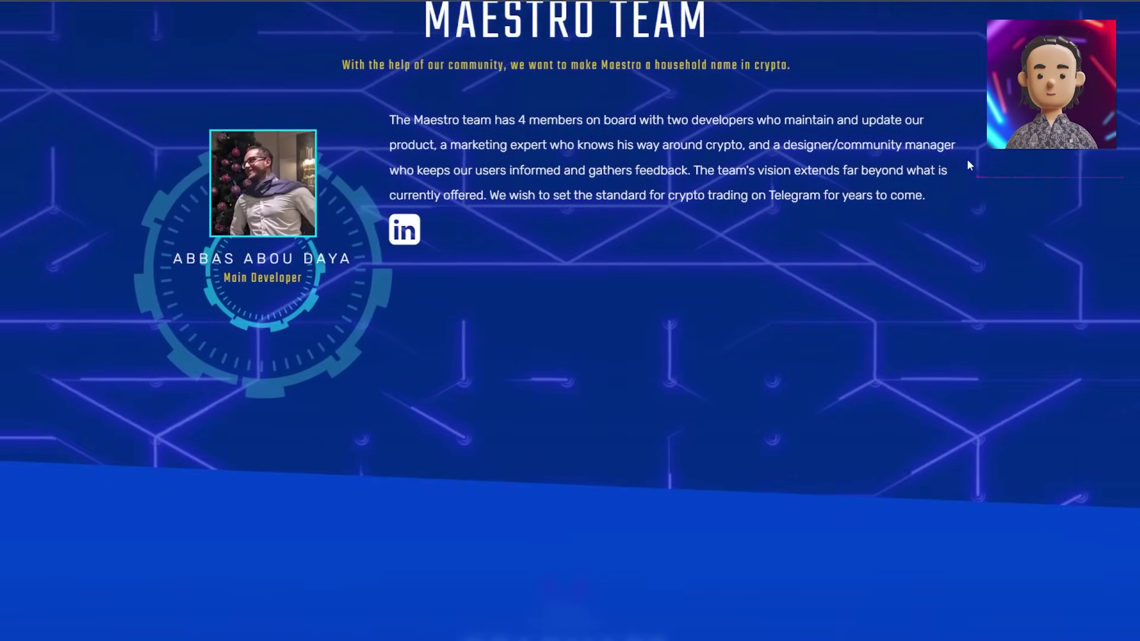
scroll(294, 202, "down", 16)
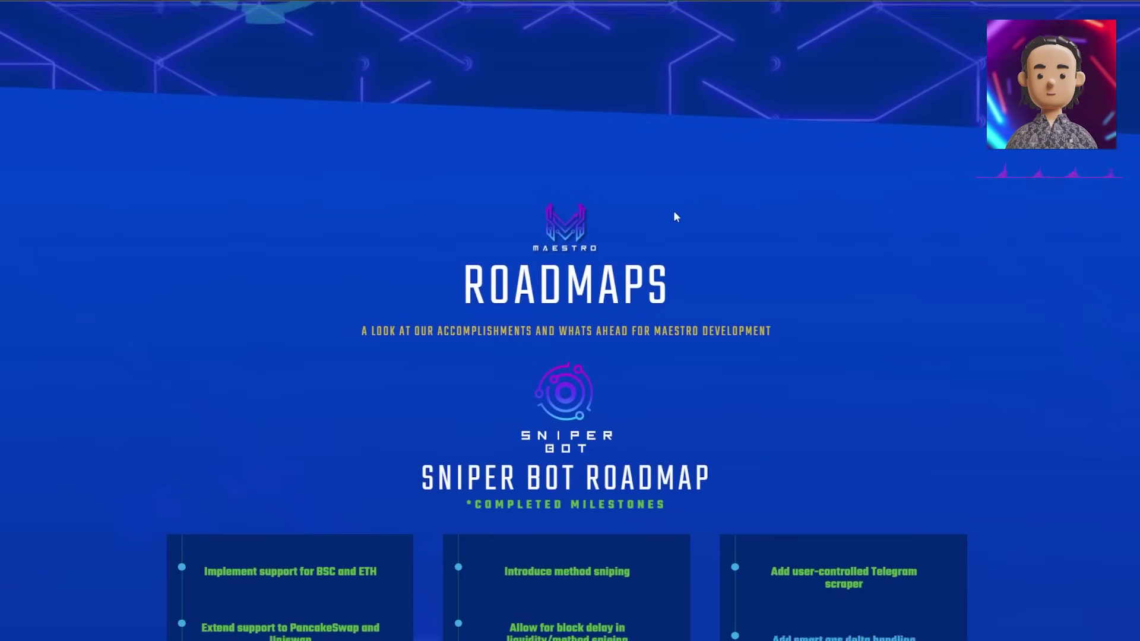
scroll(510, 402, "up", 4)
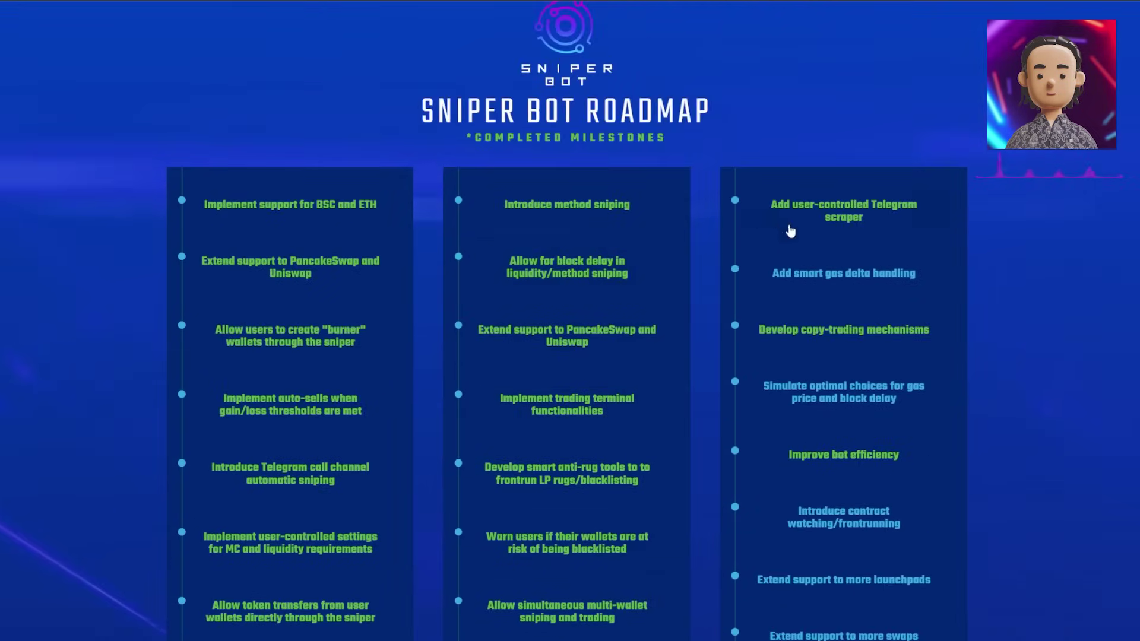
scroll(770, 264, "down", 4)
scroll(840, 387, "down", 12)
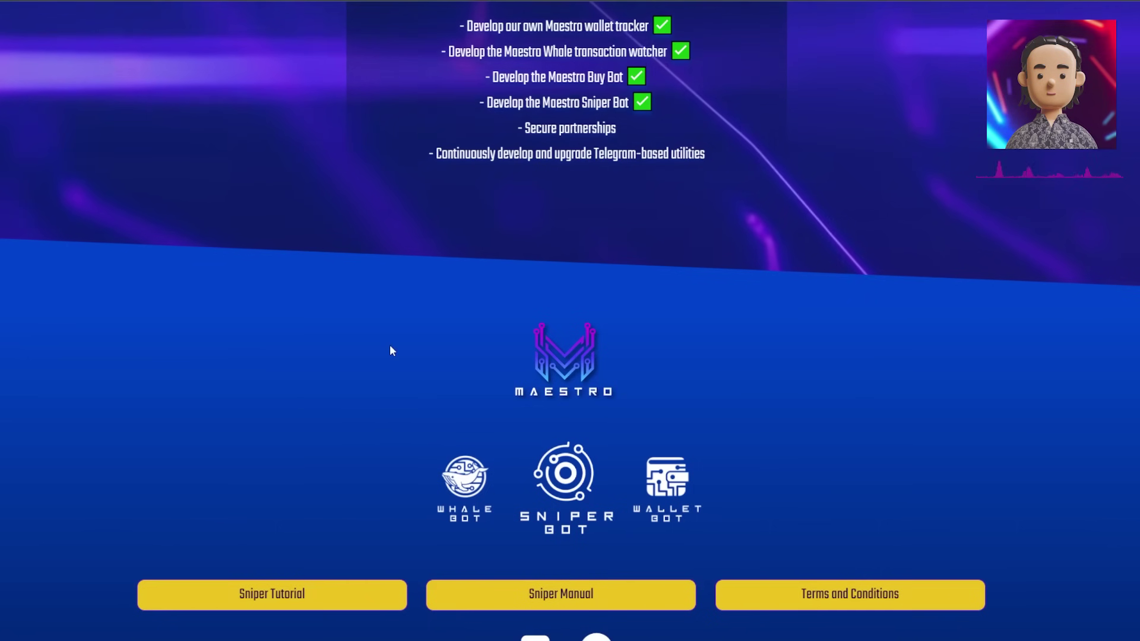
scroll(389, 344, "up", 6)
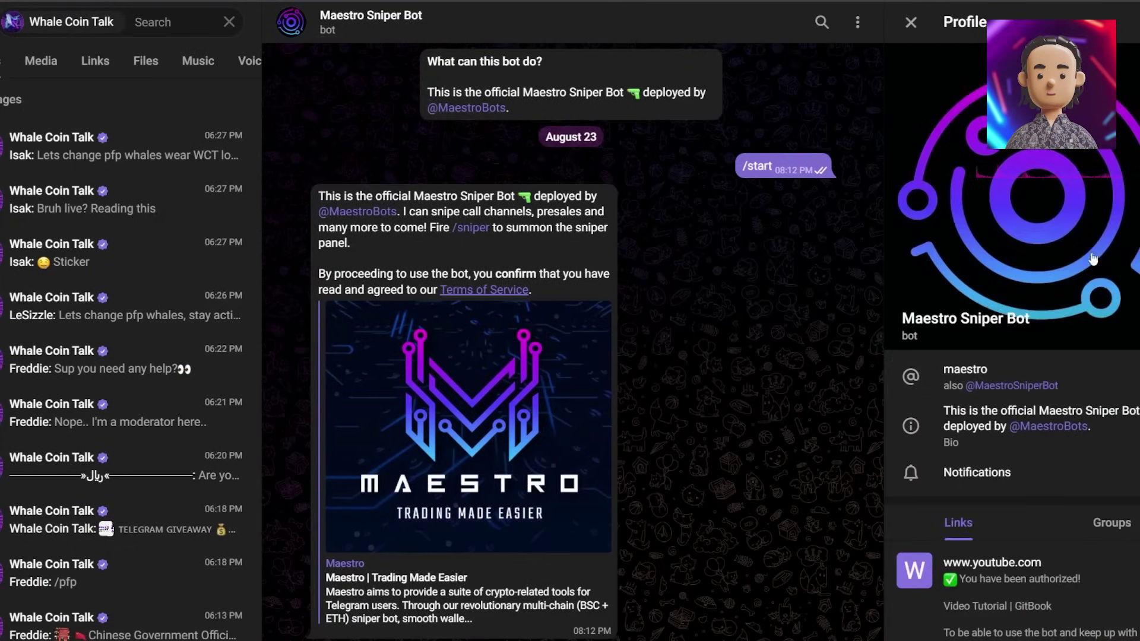
Step: Close the Profile panel, scroll to the 'You have been authorized!' reply, and heart the /sniper message
left_click(911, 22)
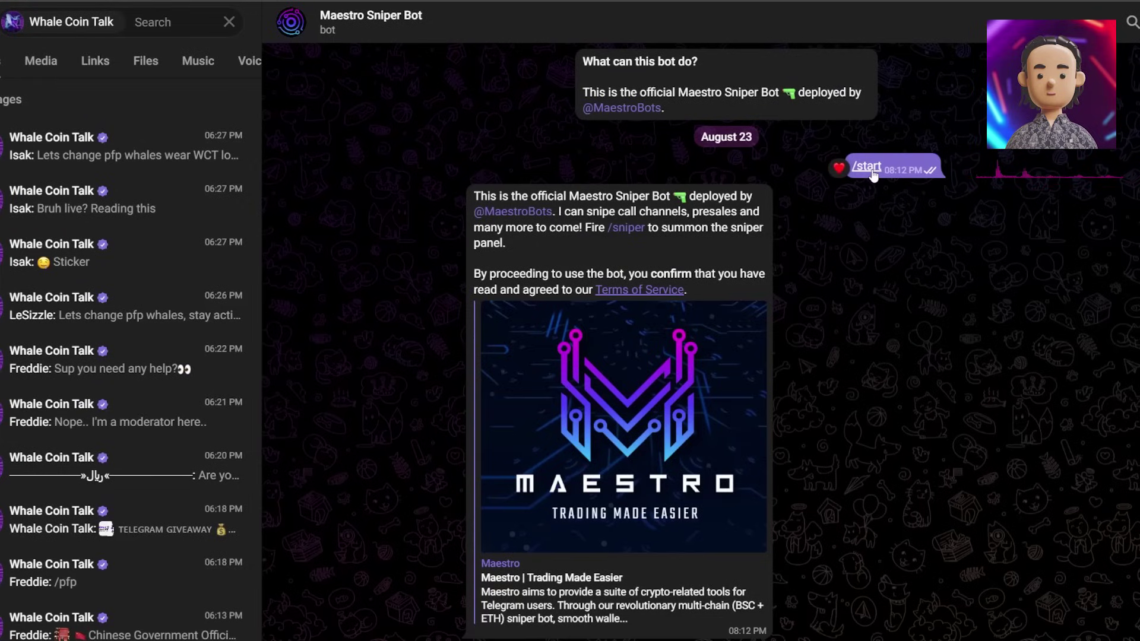
scroll(677, 233, "down", 5)
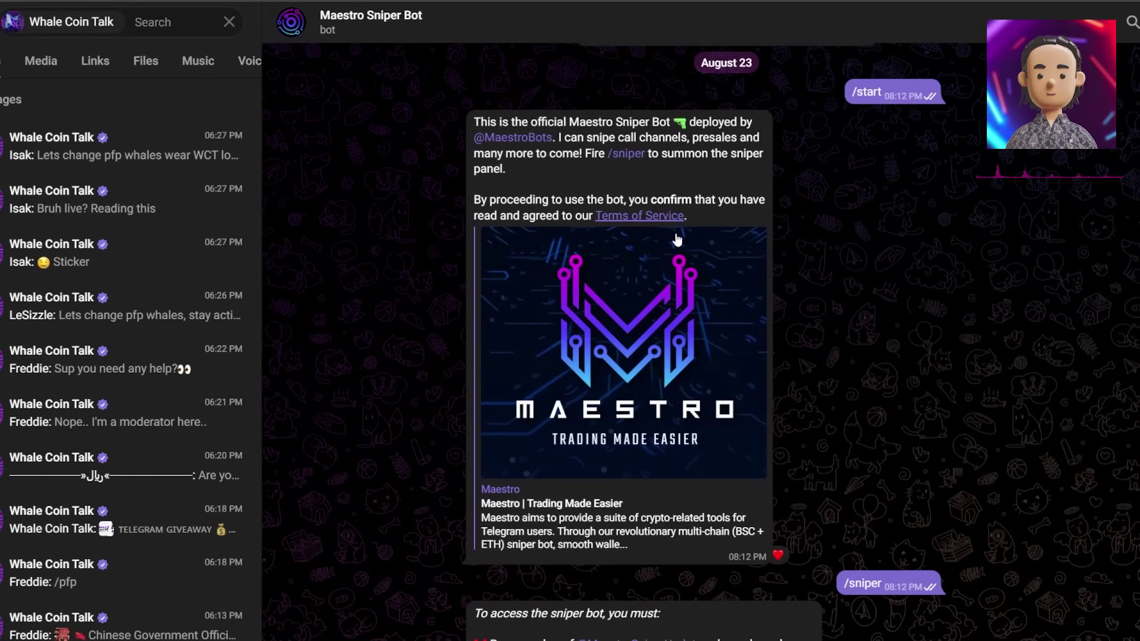
scroll(864, 299, "down", 1)
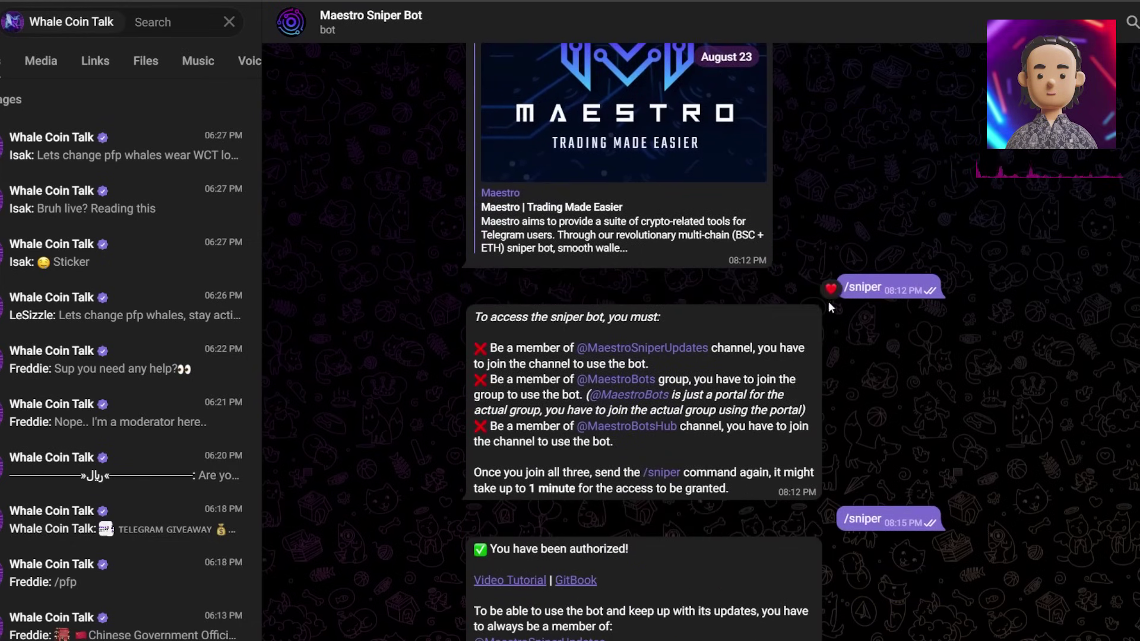
scroll(802, 306, "down", 2)
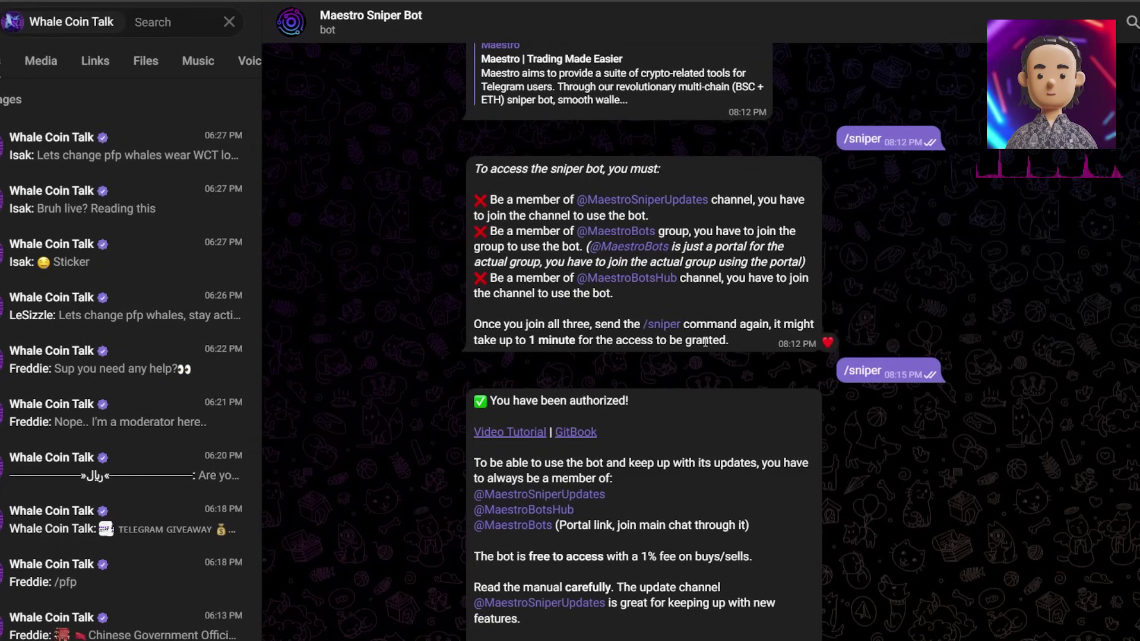
left_click(826, 342)
double_click(867, 372)
Step: Scroll to the 'What would you like to do today?' menu, hearting the authorization and menu messages
scroll(869, 374, "down", 3)
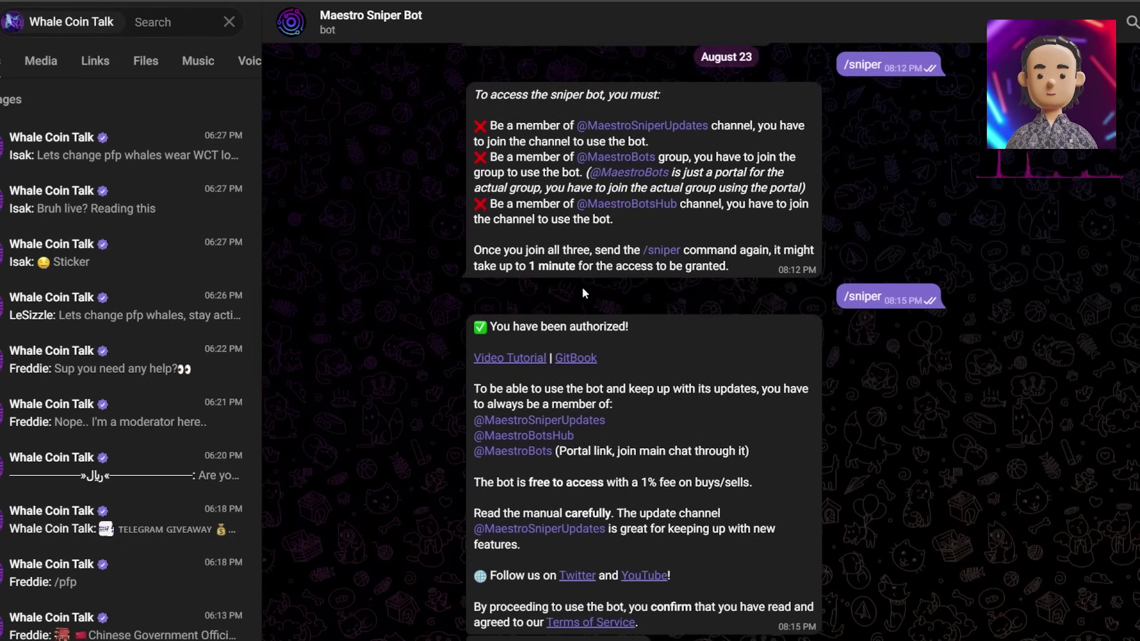
double_click(585, 323)
scroll(594, 285, "down", 4)
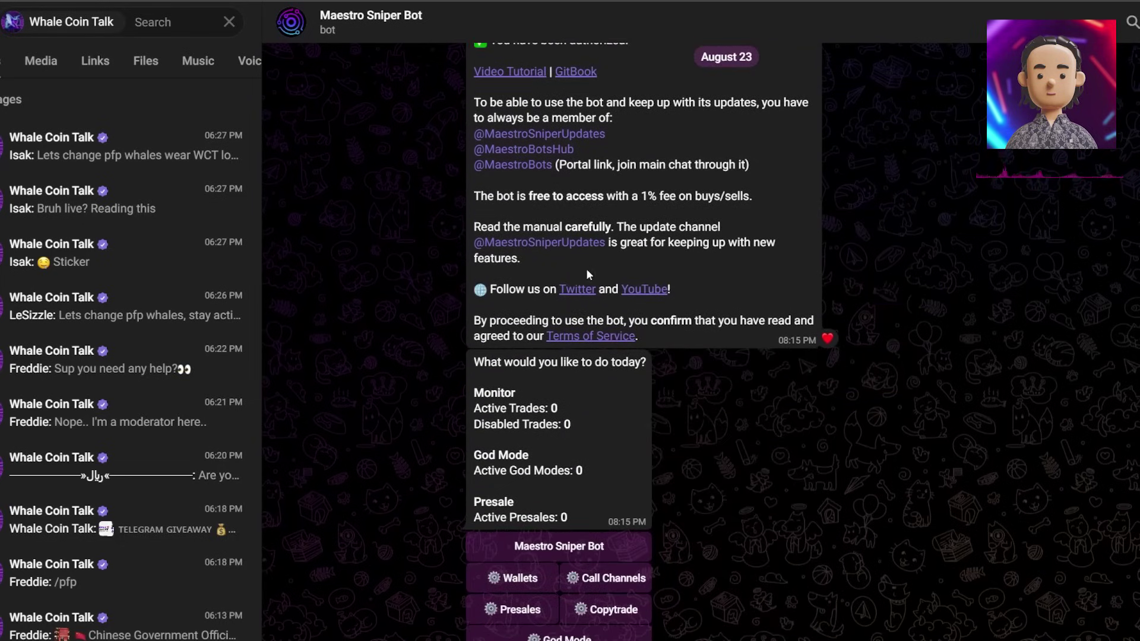
double_click(609, 356)
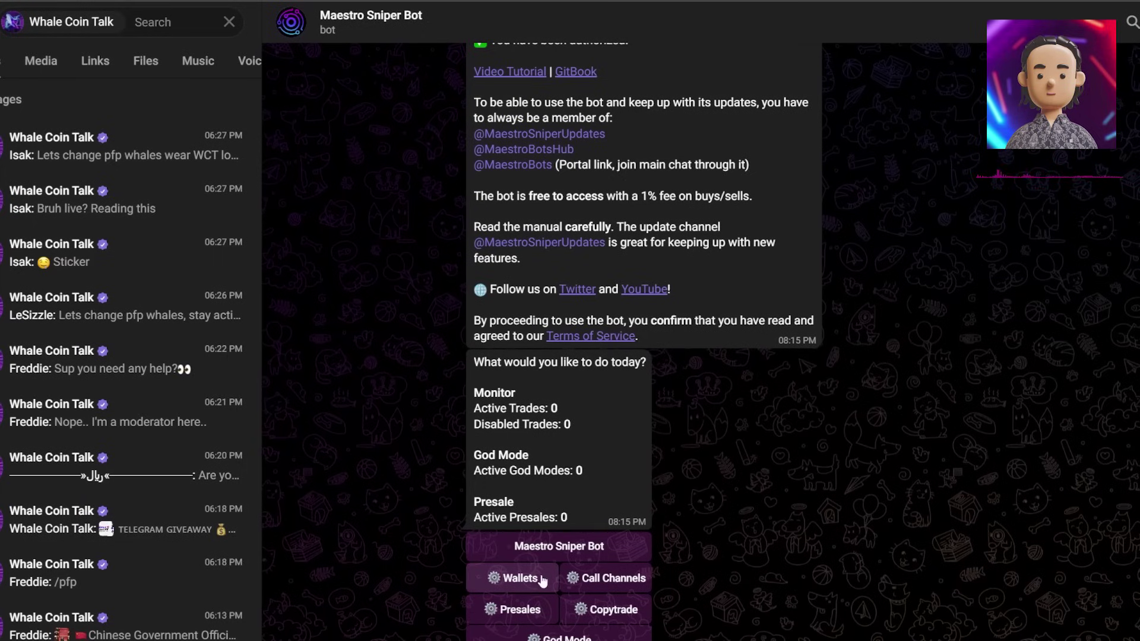
scroll(513, 579, "down", 7)
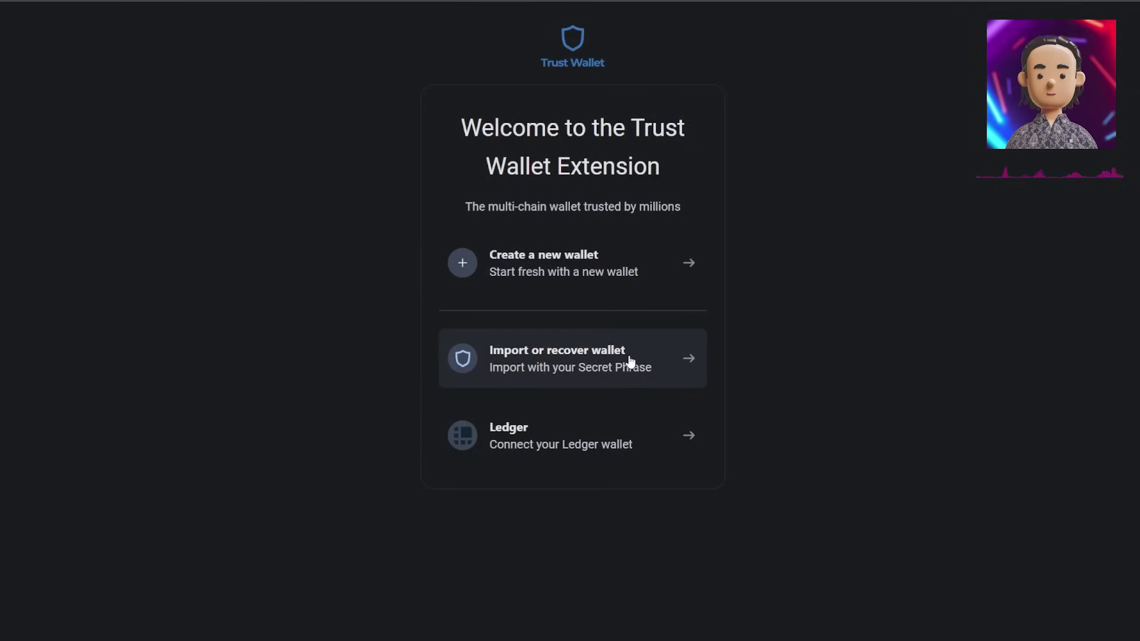
Step: Choose Import or recover wallet on the Trust Wallet welcome page
left_click(630, 357)
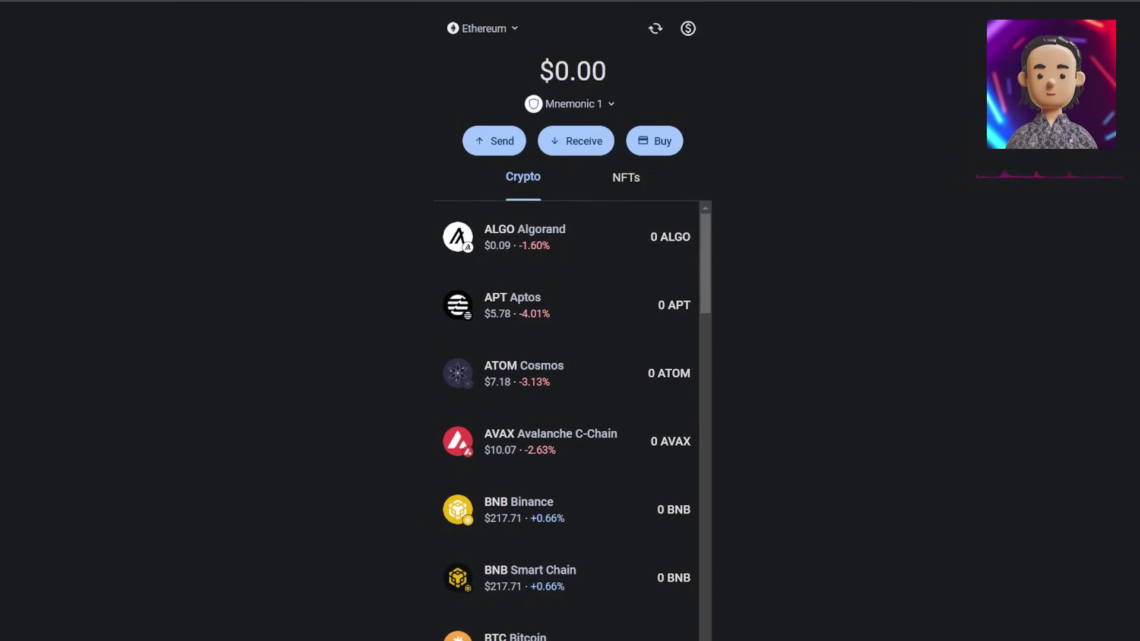
Step: Refresh the Trust Wallet balances to reveal 0.046 BNB ($10.01) and scroll the coin list
left_click(656, 30)
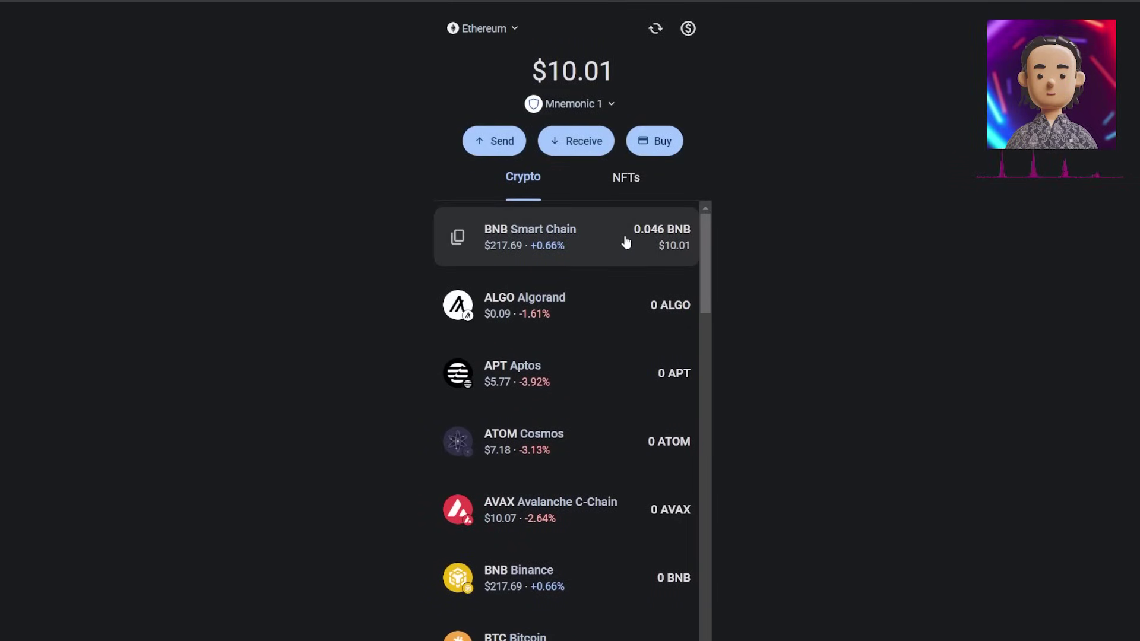
scroll(627, 247, "down", 2)
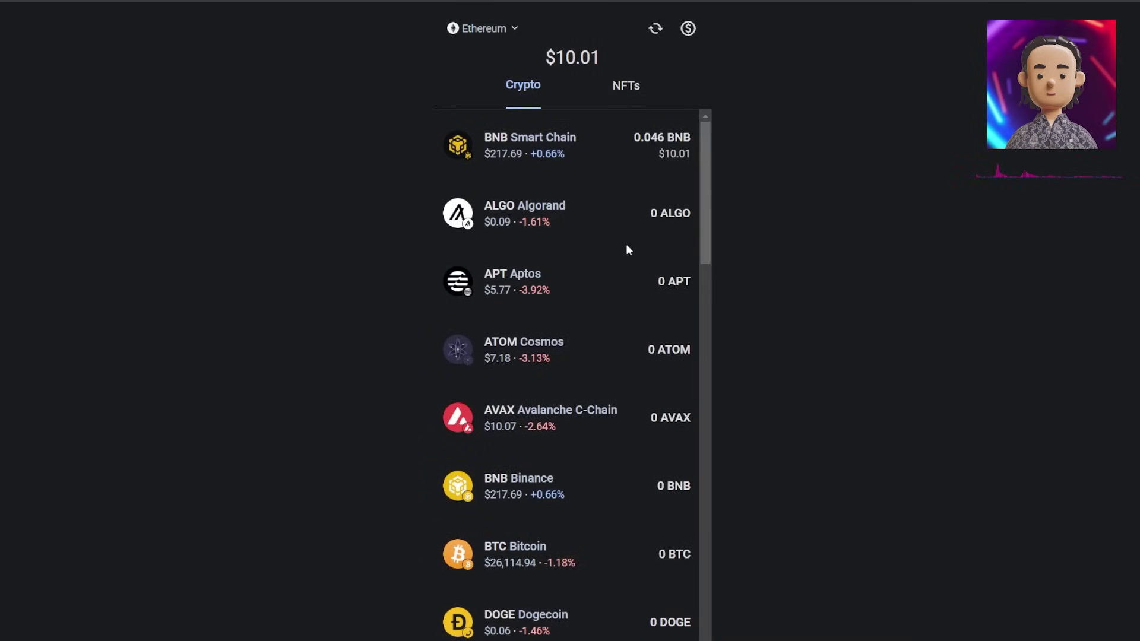
scroll(626, 249, "up", 2)
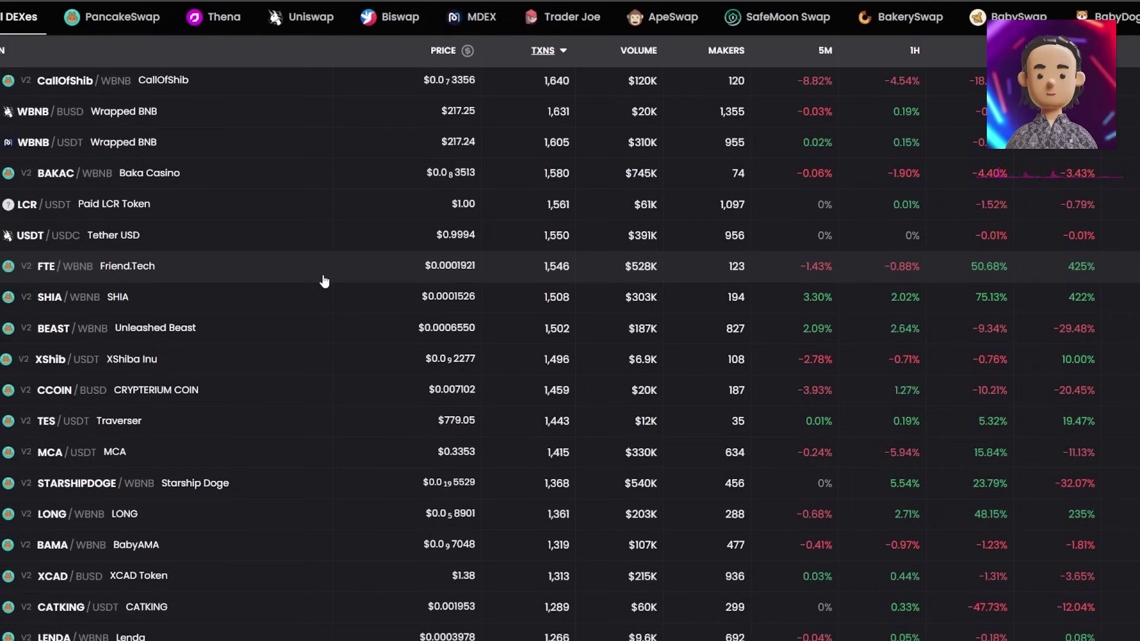
Step: Go to the CCOIN/BUSD pair page from the DEX Screener table and scroll its info sidebar
left_click(54, 391)
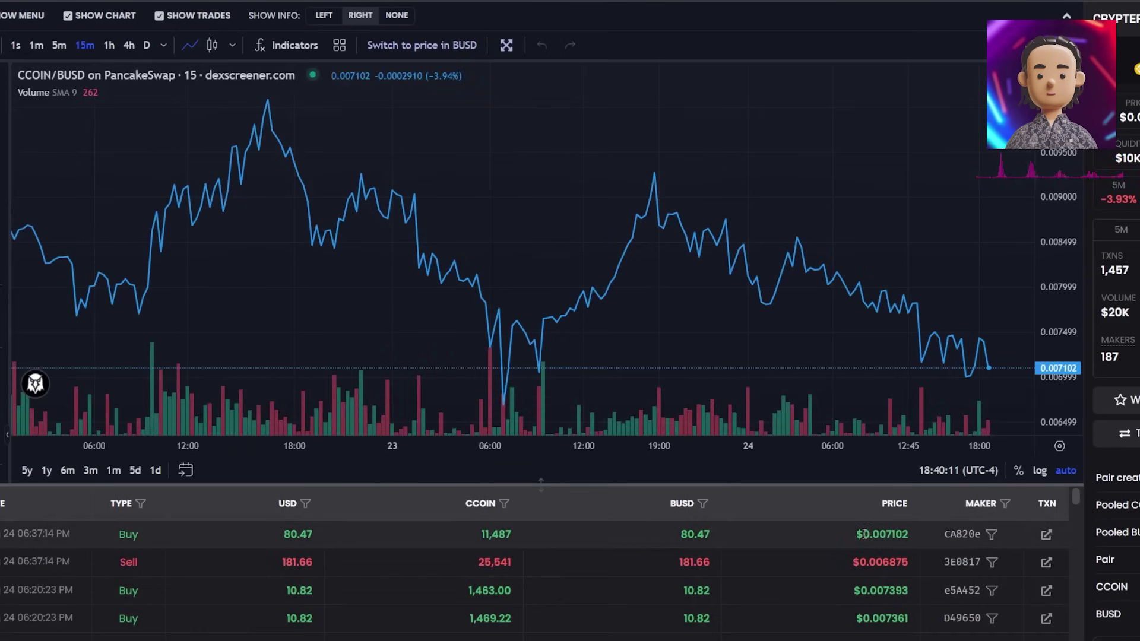
scroll(1116, 356, "down", 8)
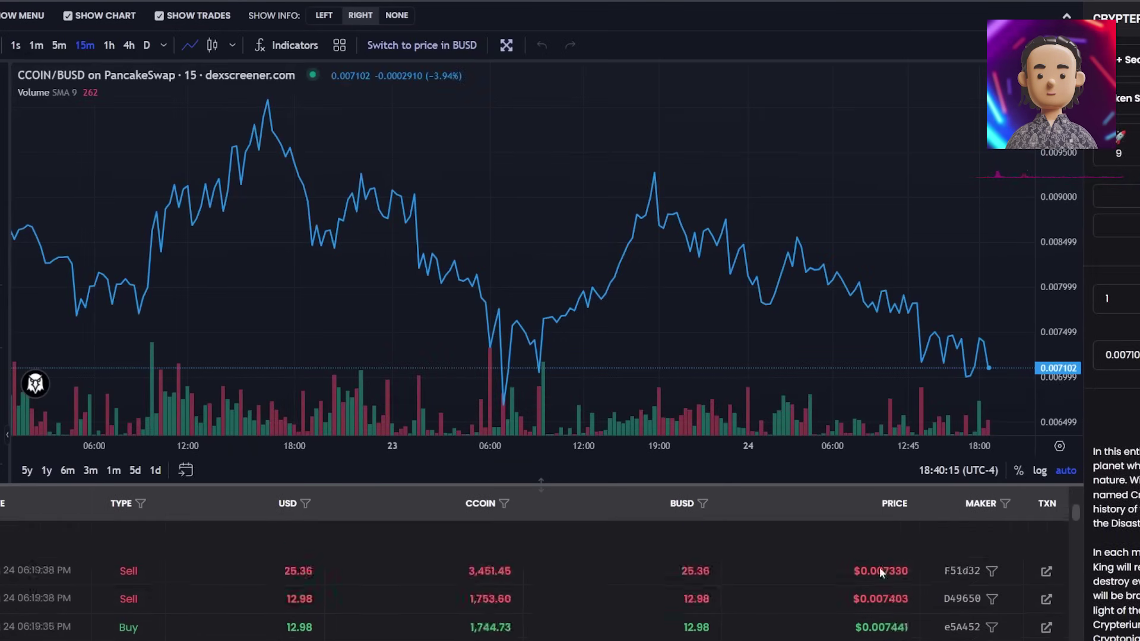
scroll(1116, 356, "up", 5)
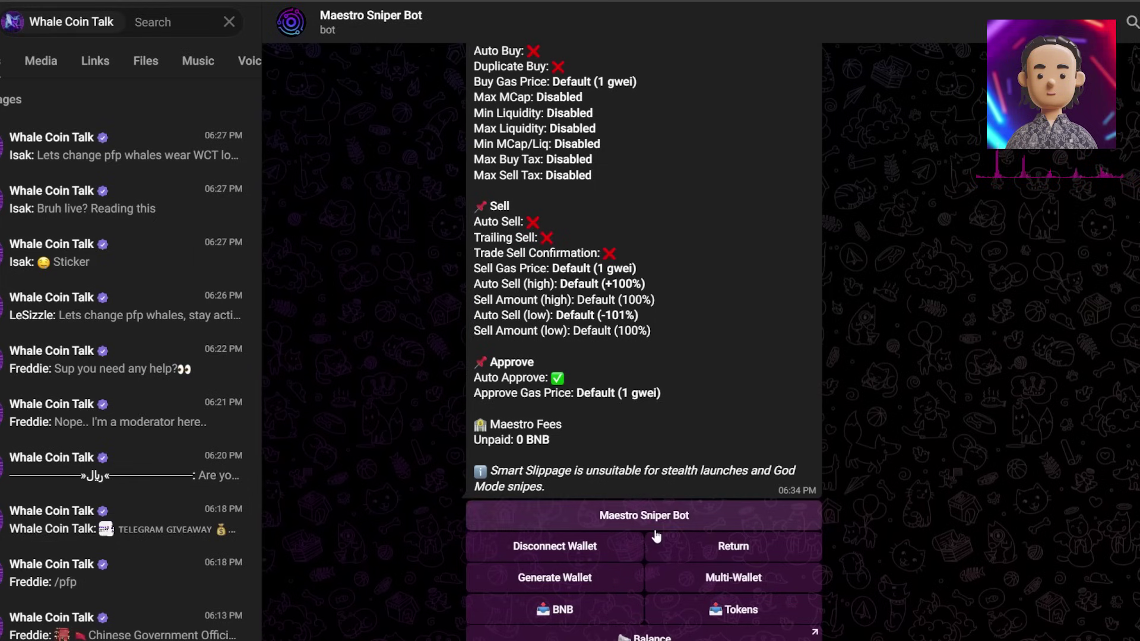
Step: Add and then remove a heart on the bot's settings message, and close the wallet bot's profile panel
double_click(696, 449)
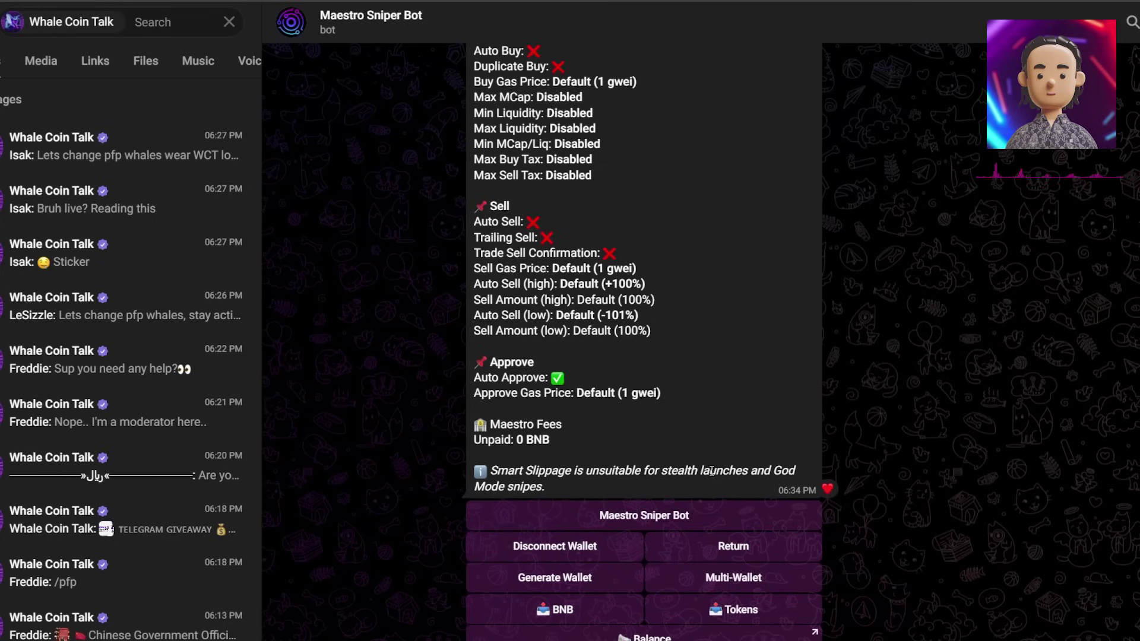
double_click(711, 470)
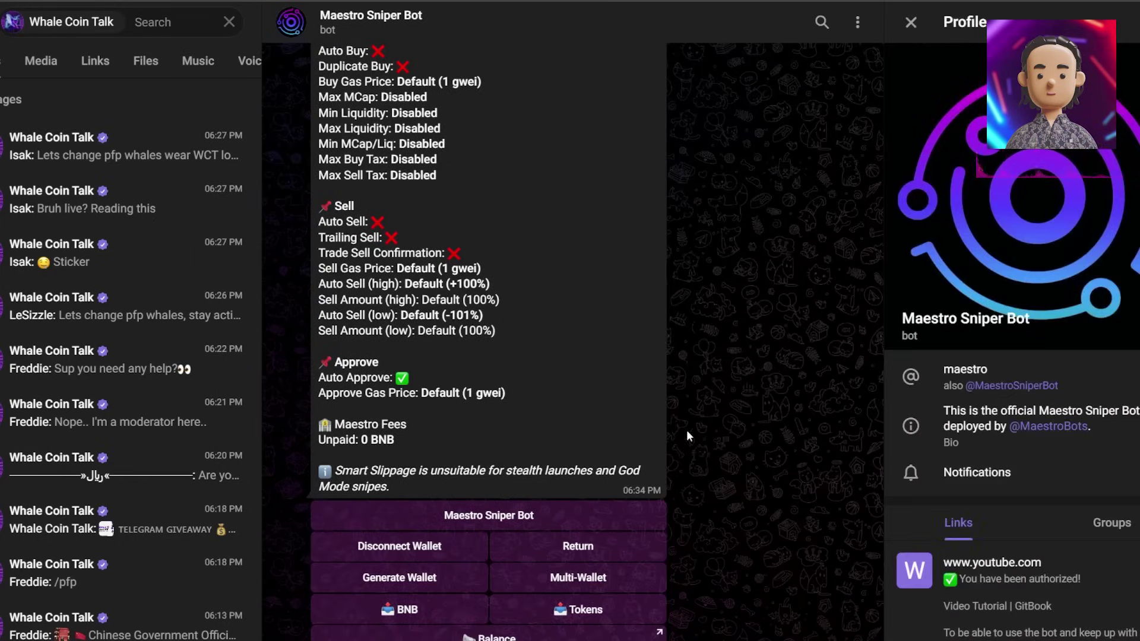
left_click(910, 22)
Step: Scroll to the Maestro Sniper Bot's wallet and trade settings summary, hearting the linked wallet message
scroll(792, 291, "up", 5)
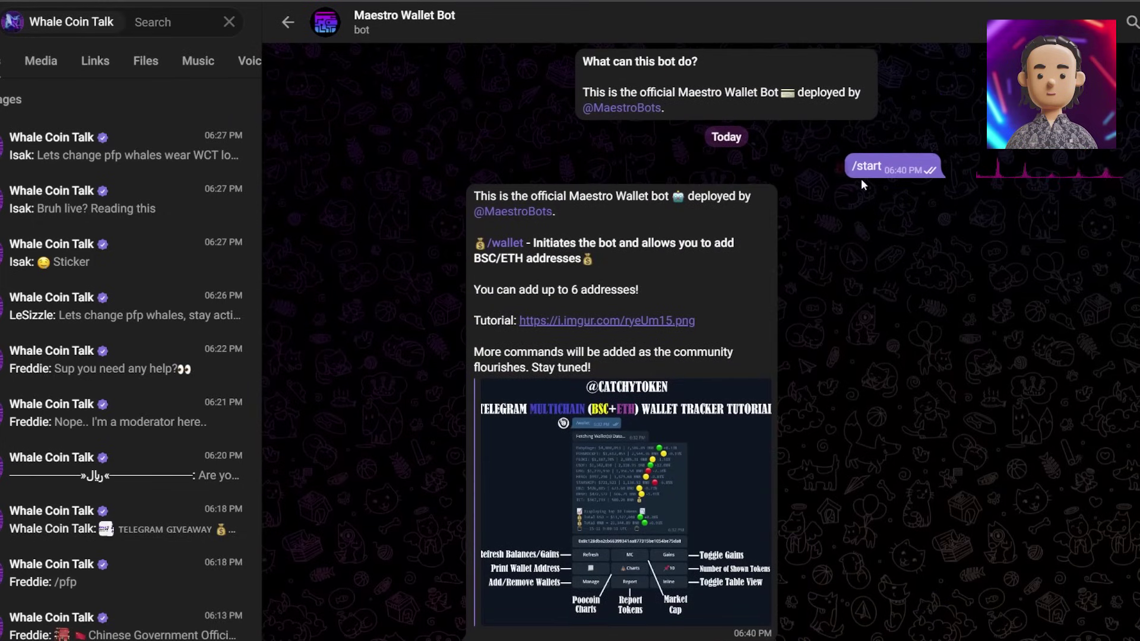
scroll(861, 179, "down", 3)
scroll(850, 240, "up", 3)
scroll(778, 273, "down", 1)
scroll(779, 279, "down", 7)
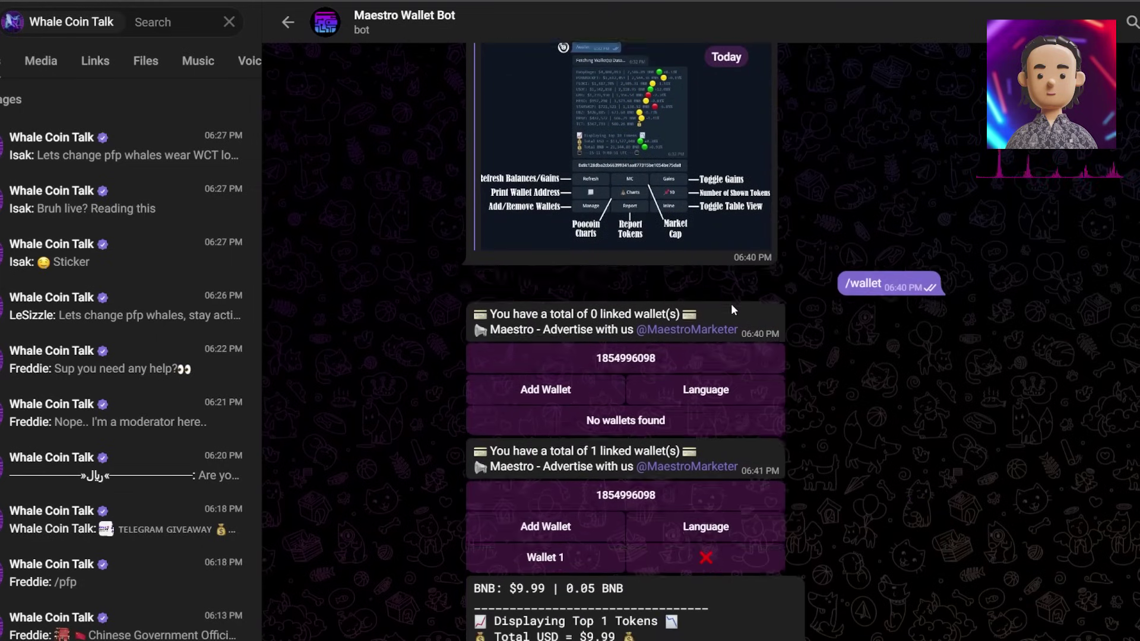
scroll(731, 304, "down", 3)
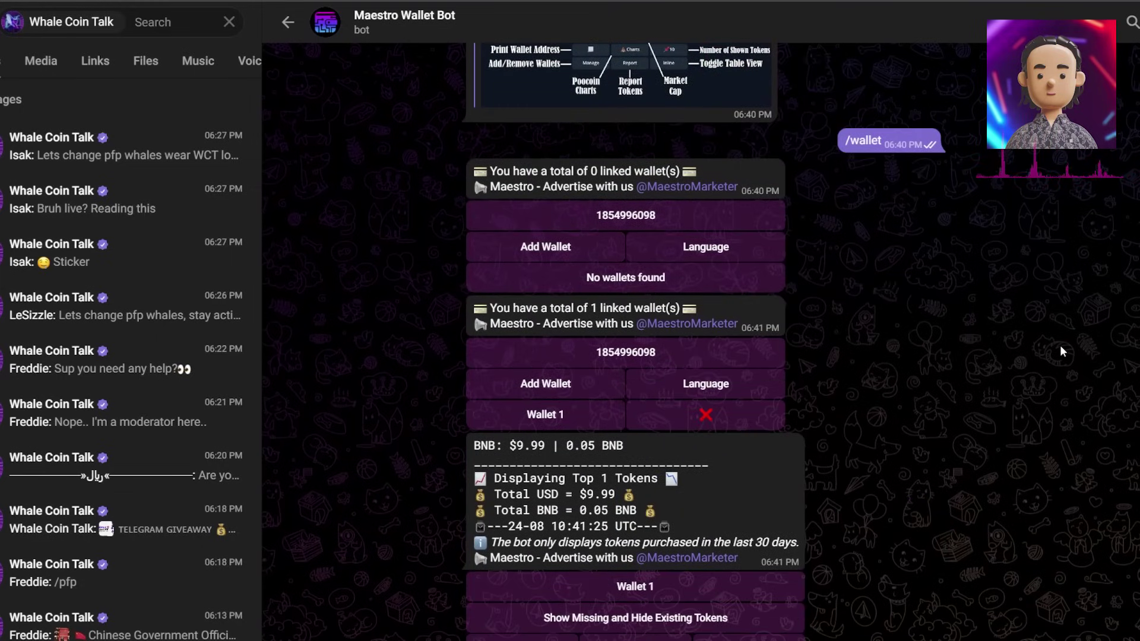
double_click(602, 308)
scroll(603, 309, "down", 1)
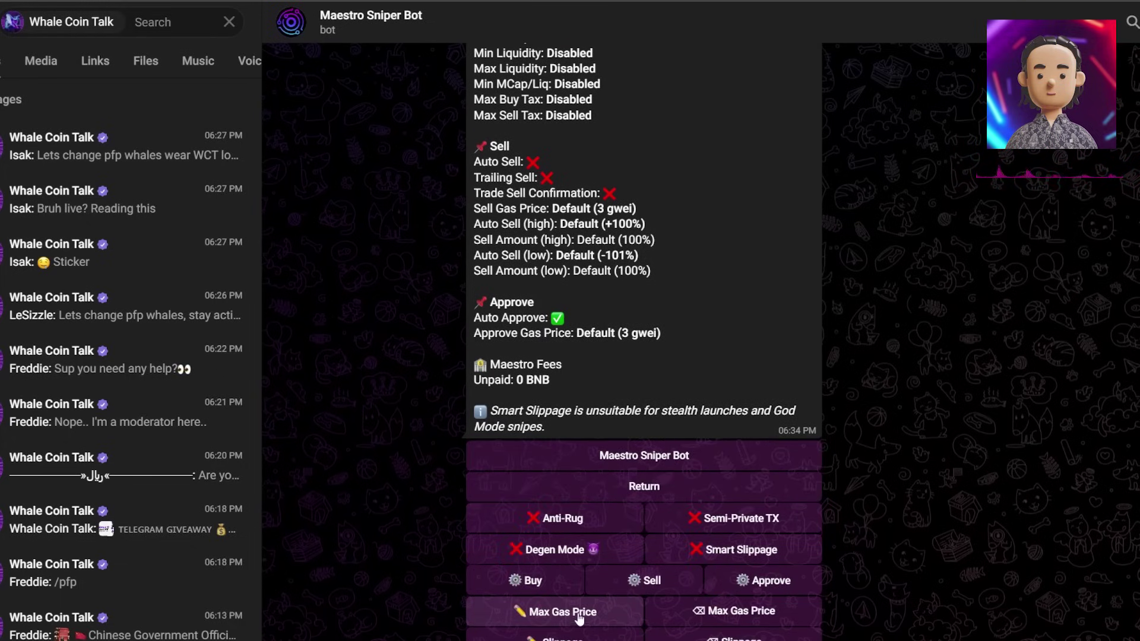
Step: Start the Max Gas Price setting, then bring up the Buy settings options
left_click(577, 619)
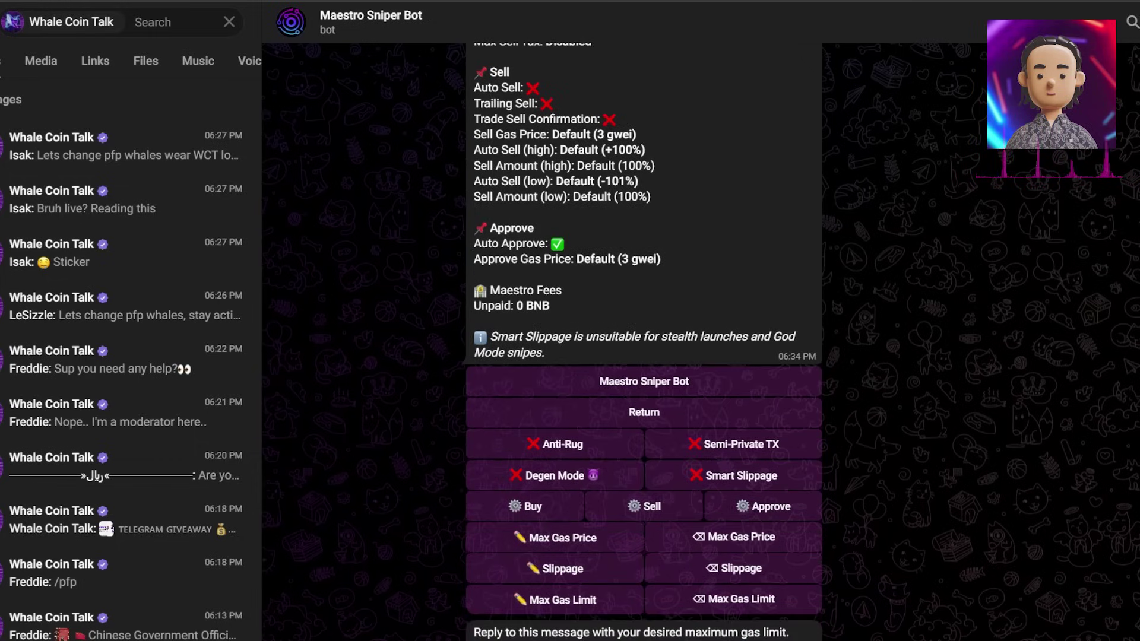
left_click(561, 502)
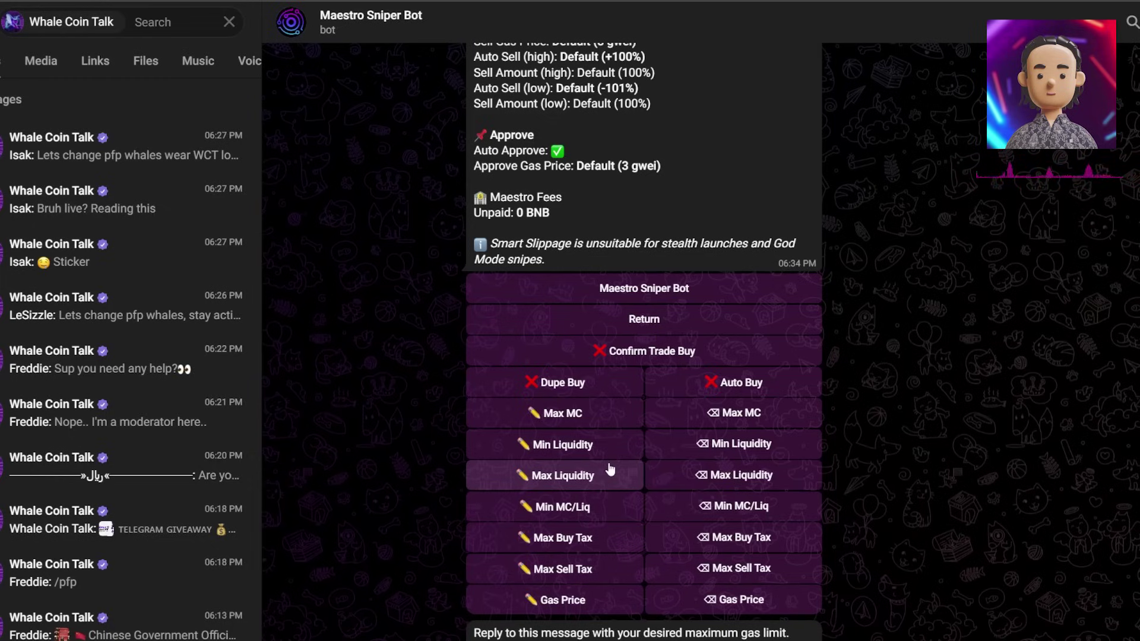
Step: Request a Max Buy Tax threshold, then return to the main settings menu
left_click(572, 538)
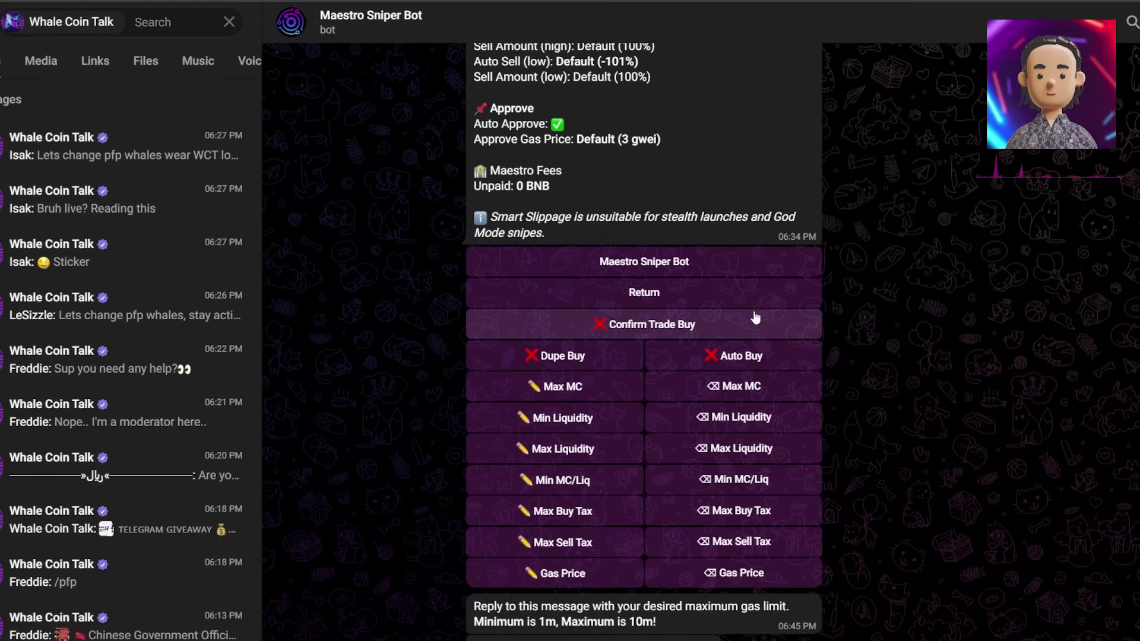
left_click(694, 292)
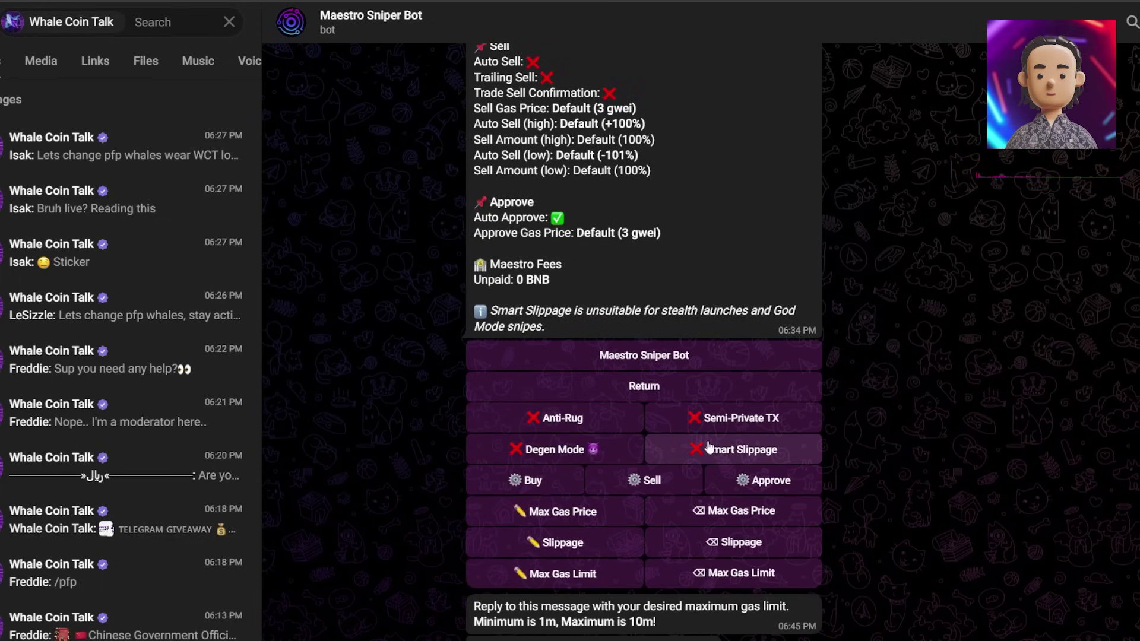
Step: In the bot's Sell settings, set Sell-Hi to +200% (3x) and Sell-Lo to -50%
left_click(634, 484)
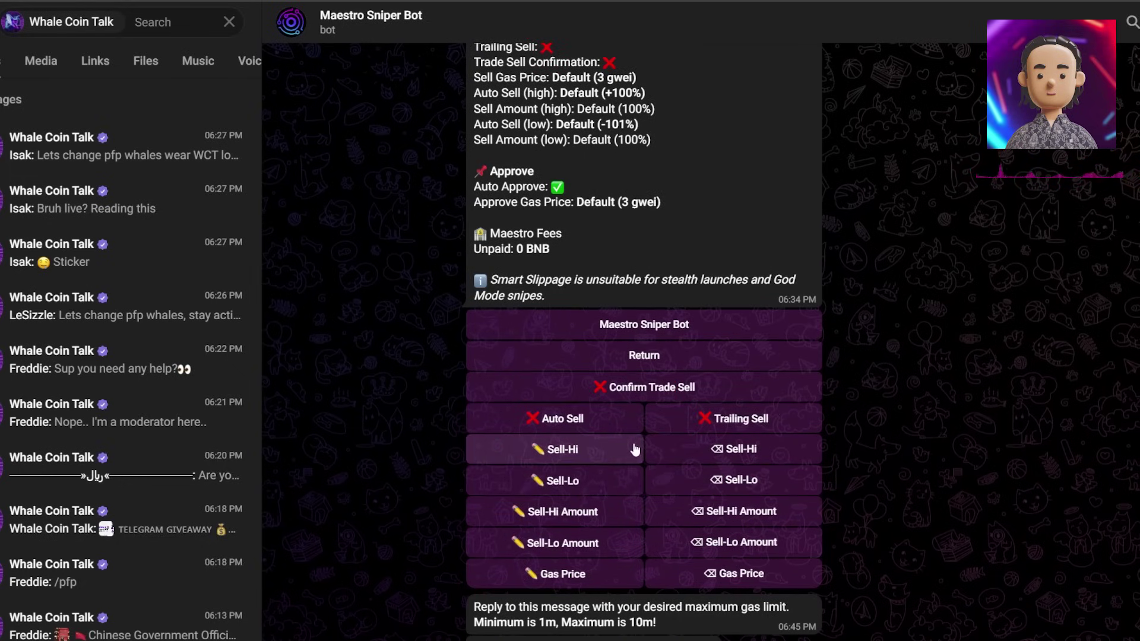
left_click(578, 449)
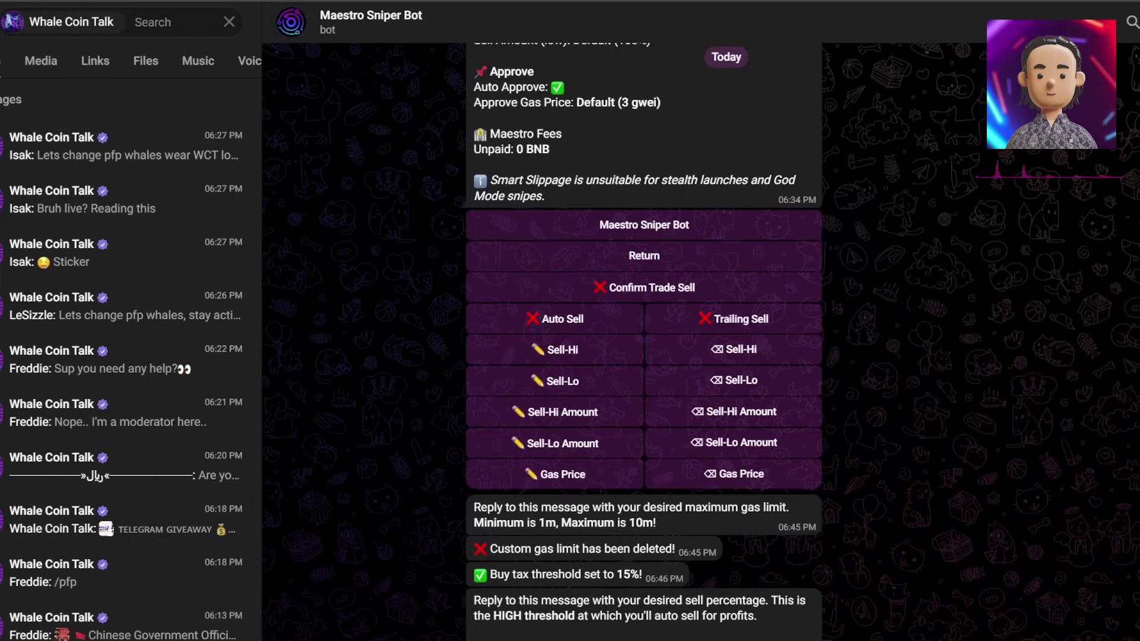
double_click(696, 529)
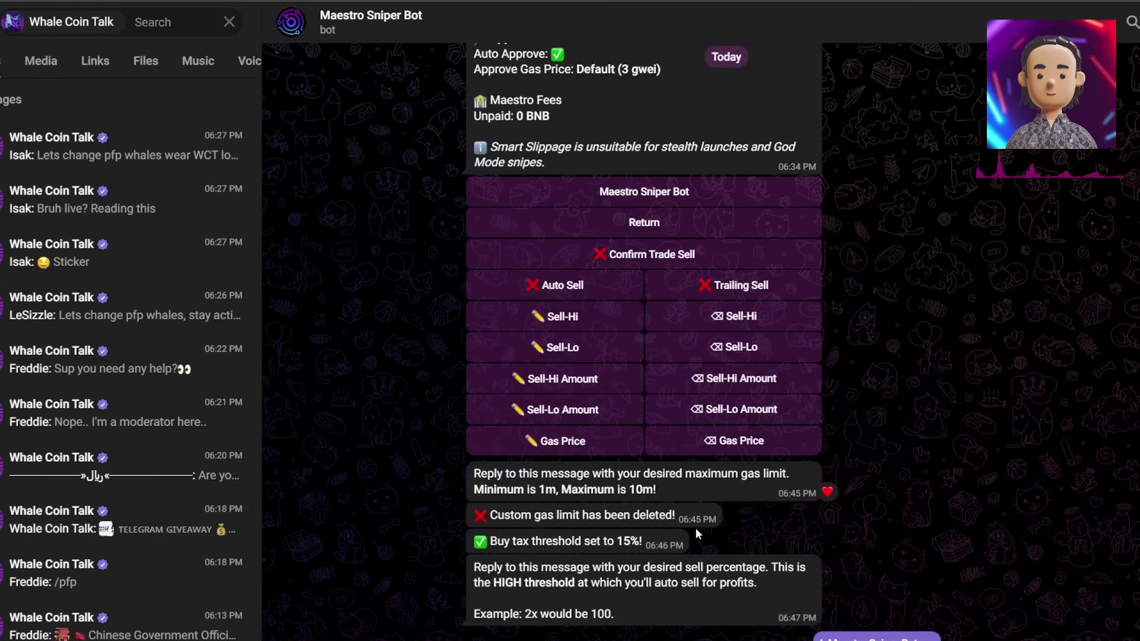
scroll(695, 528, "up", 2)
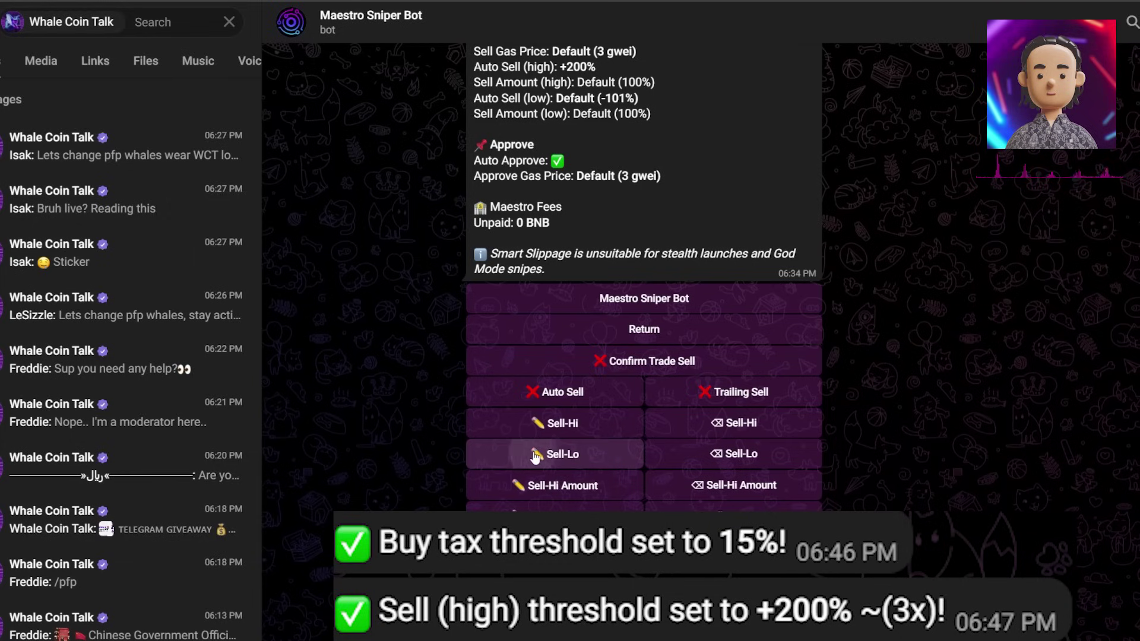
scroll(537, 451, "down", 2)
scroll(644, 276, "down", 1)
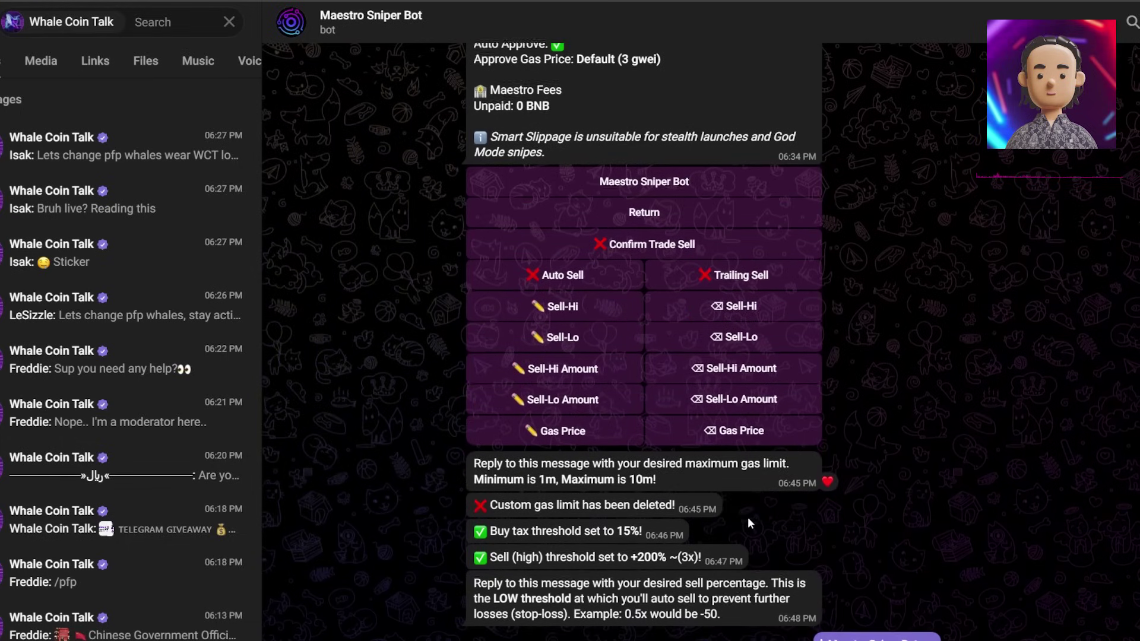
scroll(747, 520, "up", 2)
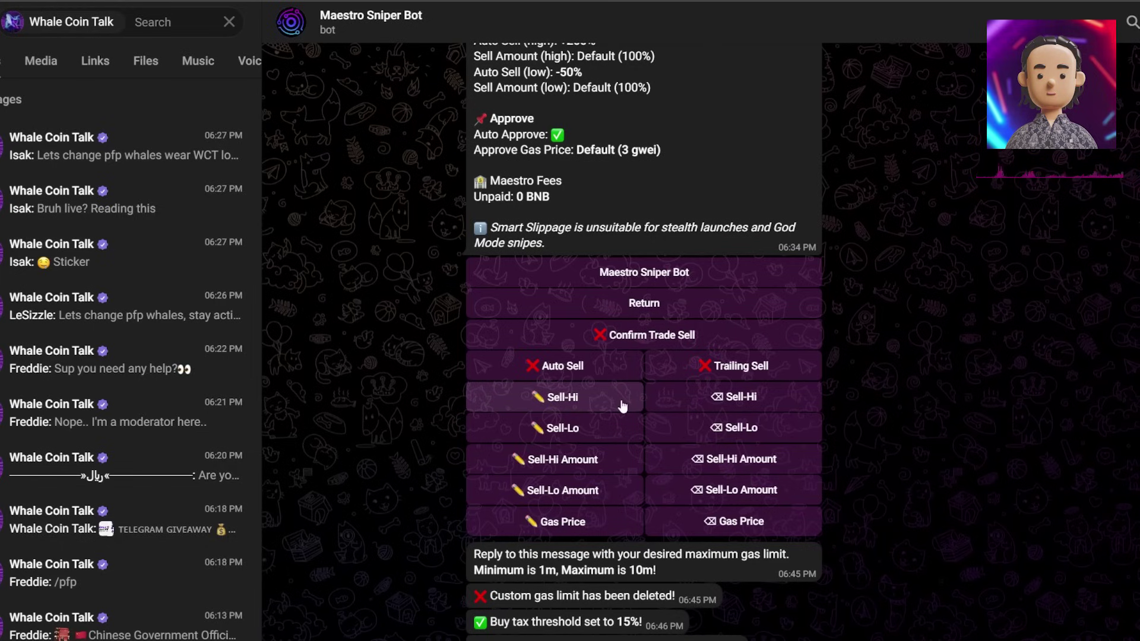
Step: Return to the bot's main menu and send a 0.03 BNB buy order for CCOIN
left_click(649, 315)
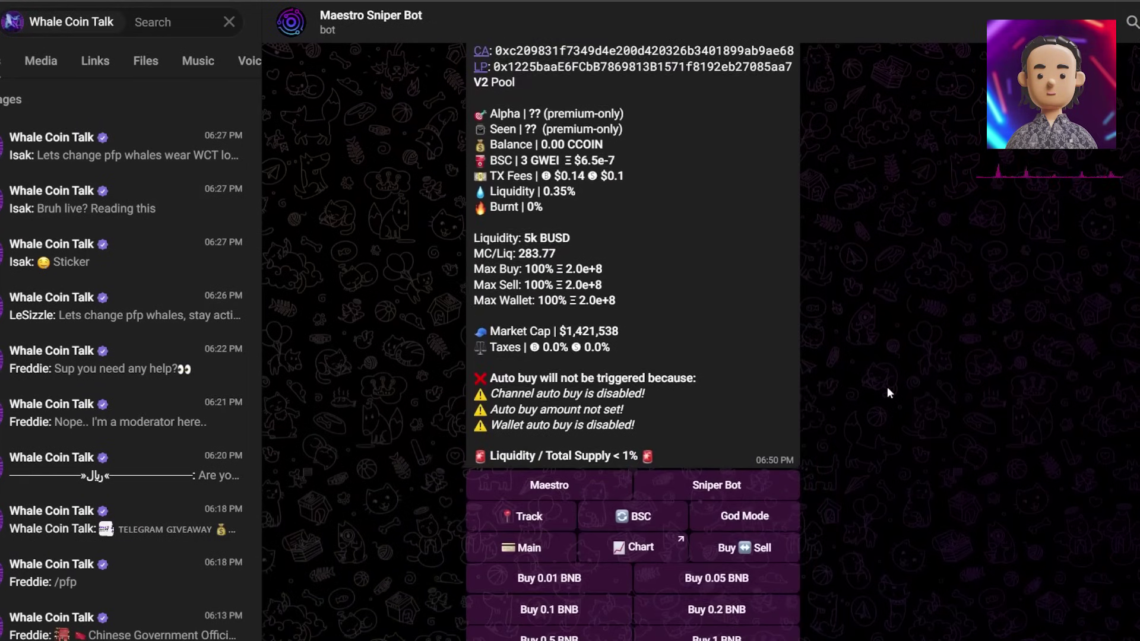
scroll(740, 335, "up", 3)
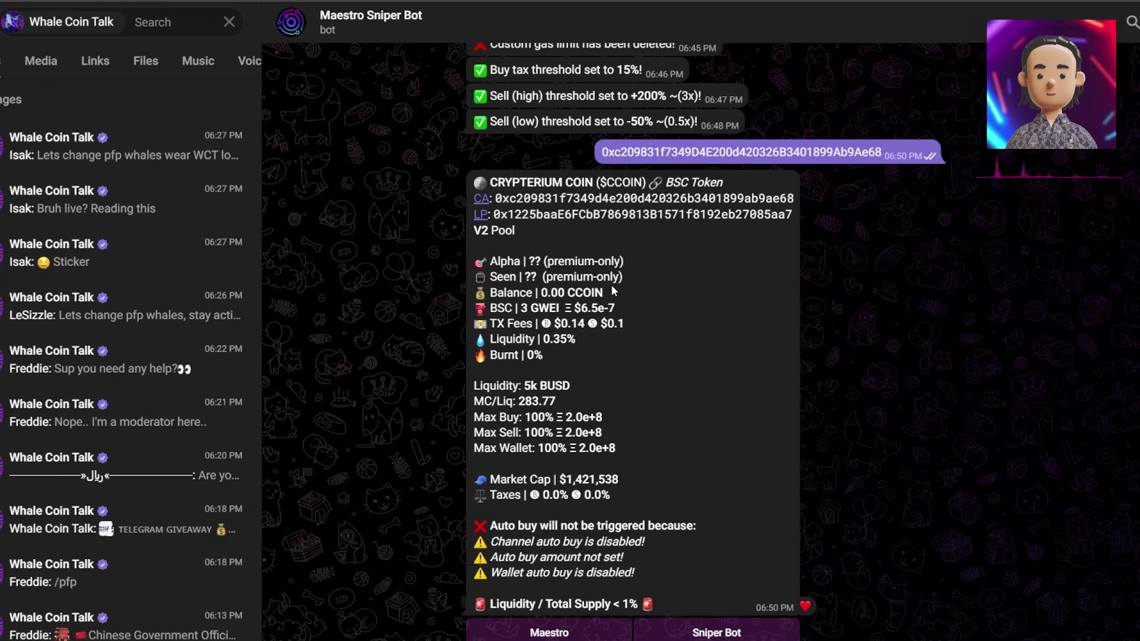
scroll(611, 290, "down", 2)
scroll(612, 314, "down", 1)
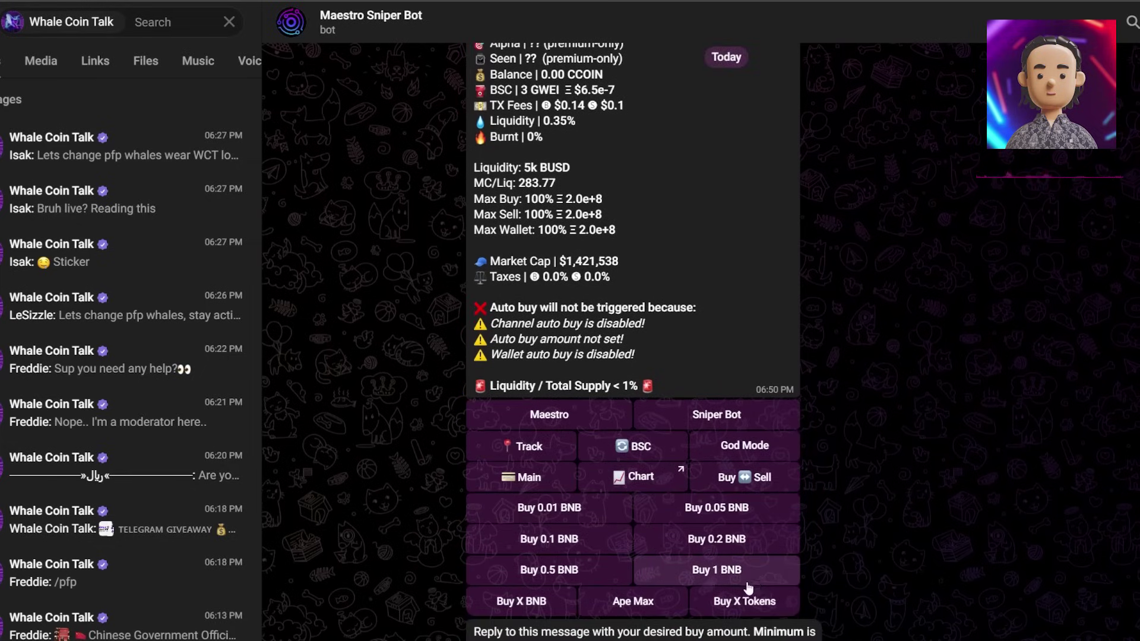
type("0.3")
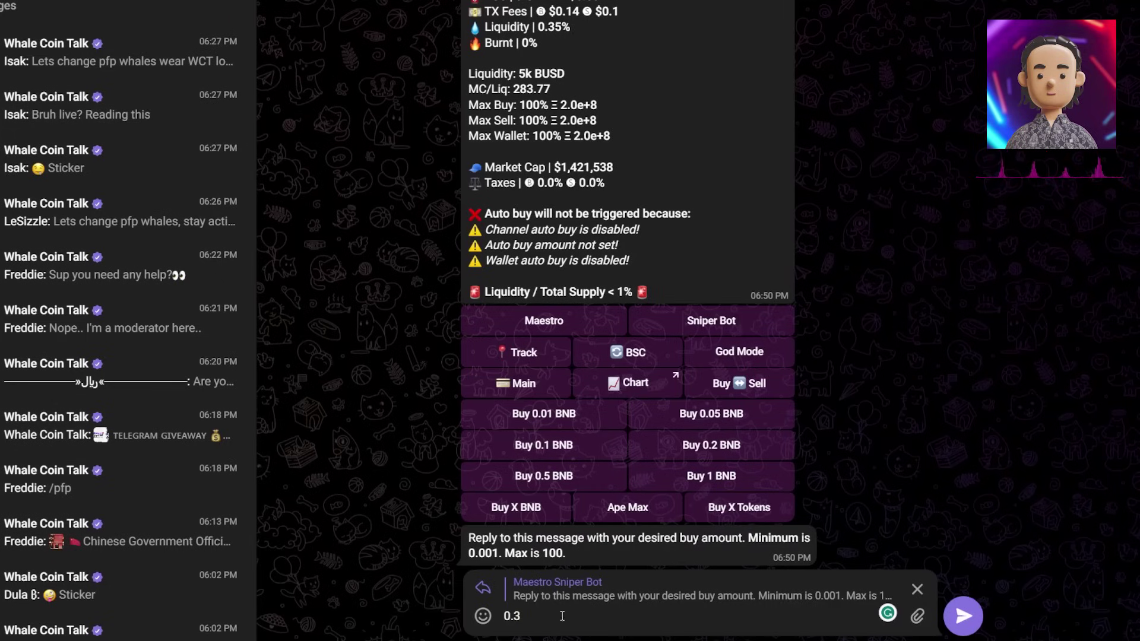
key("BackSpace")
type("03")
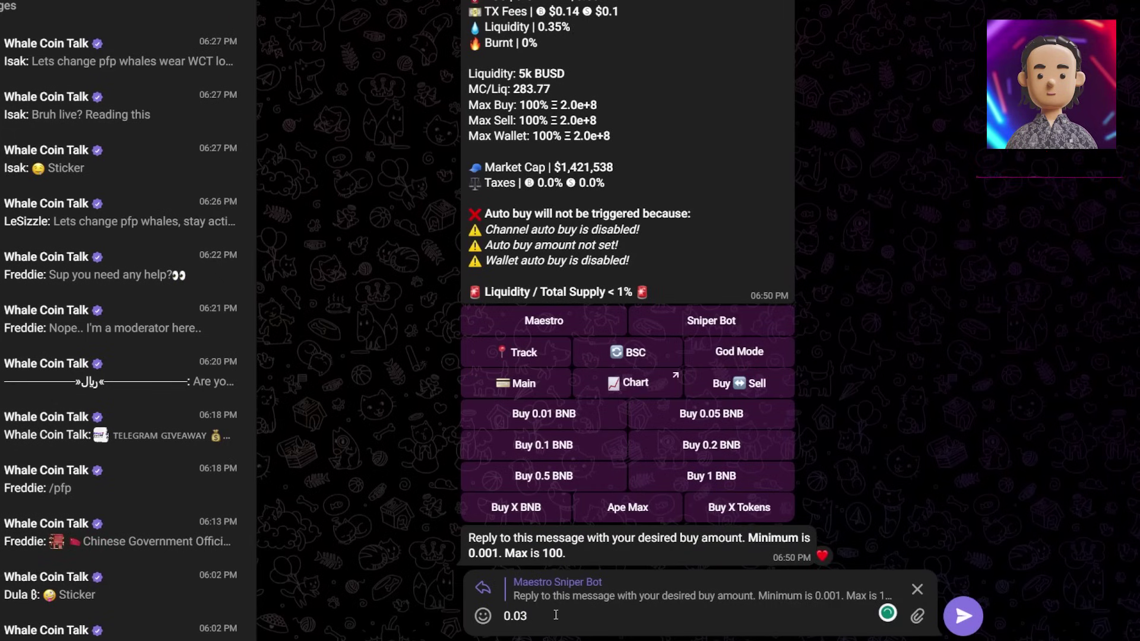
key("Return")
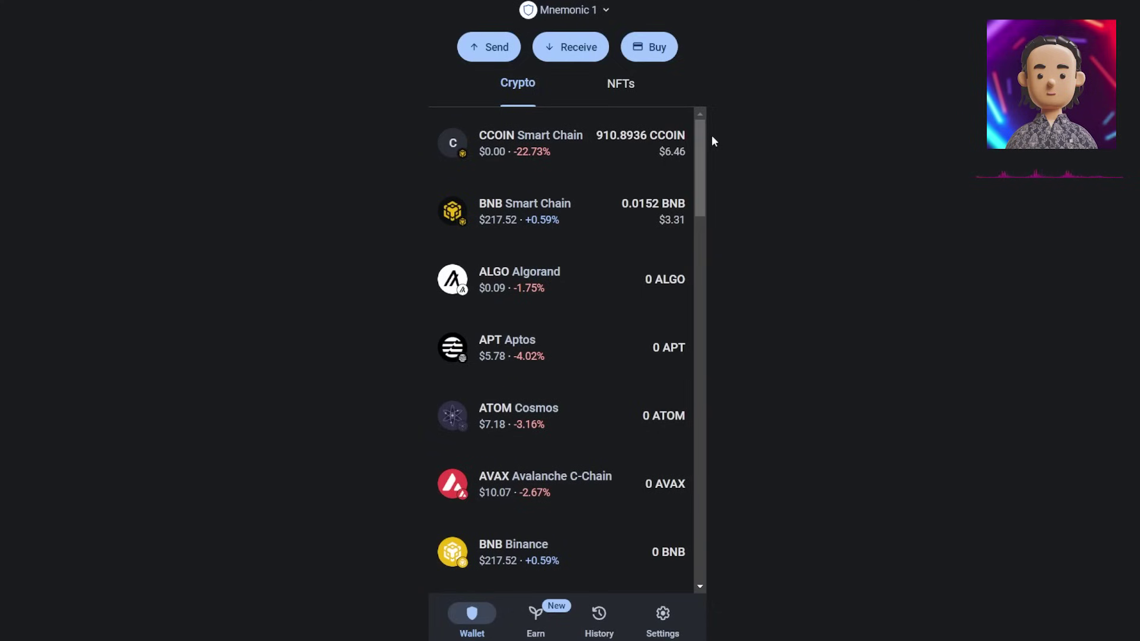
scroll(623, 146, "down", 2)
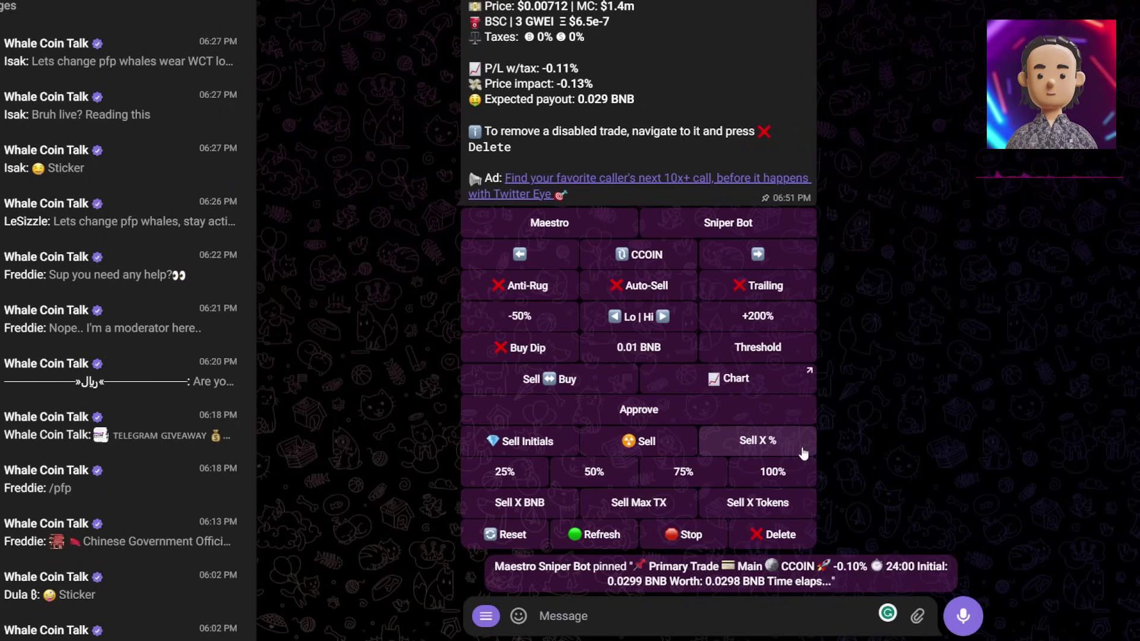
Step: Submit a Sell X % order of 100 for the CCOIN position
left_click(803, 453)
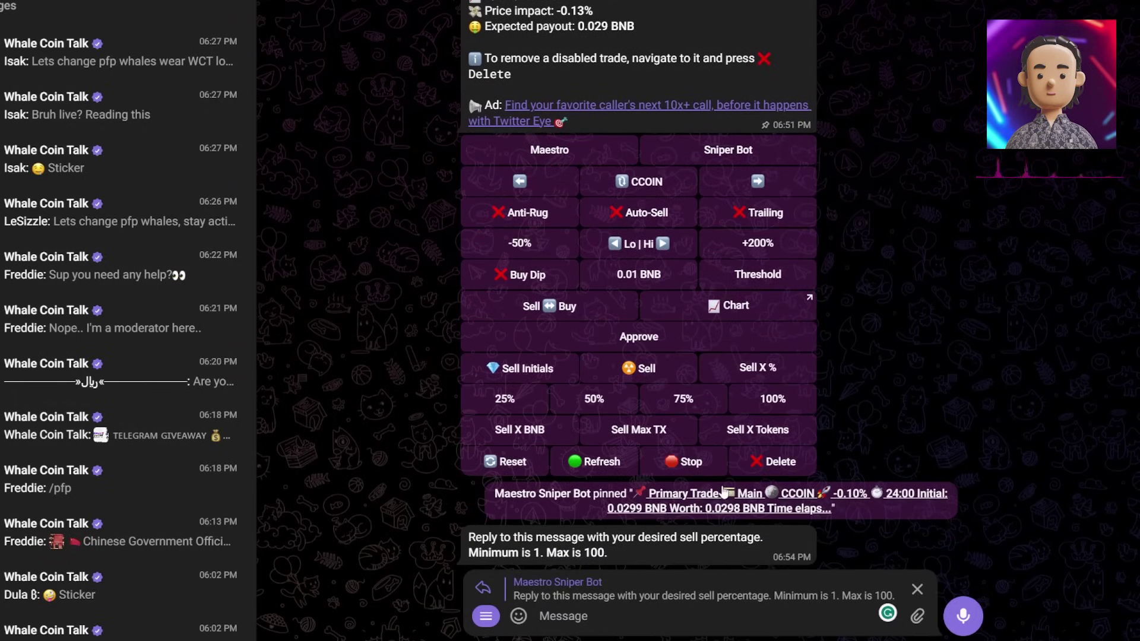
type("100")
key("Return")
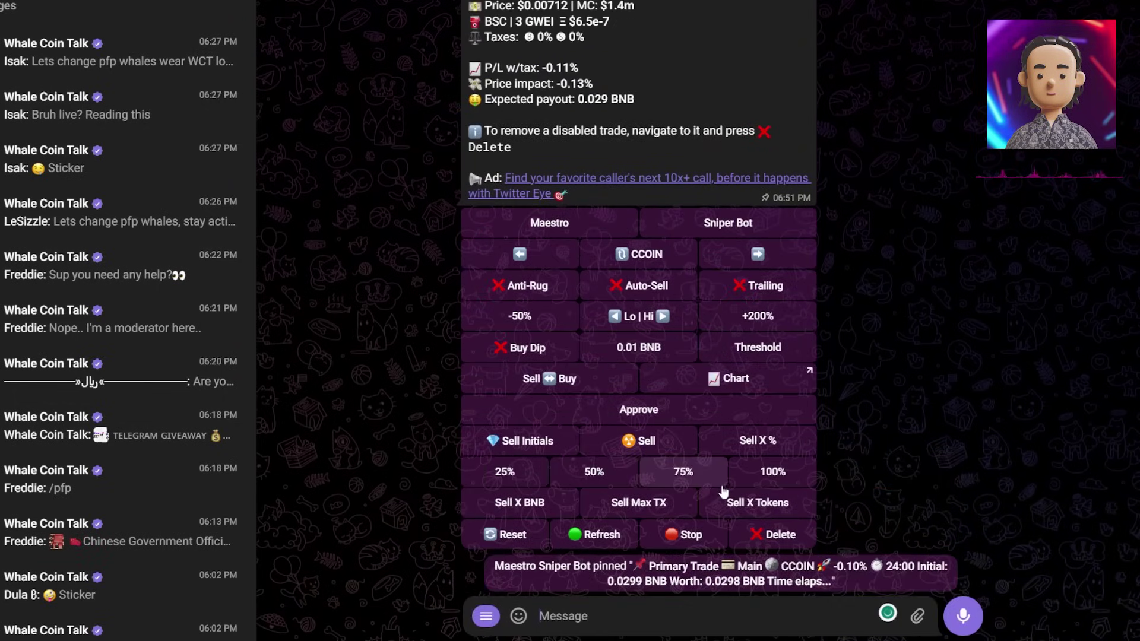